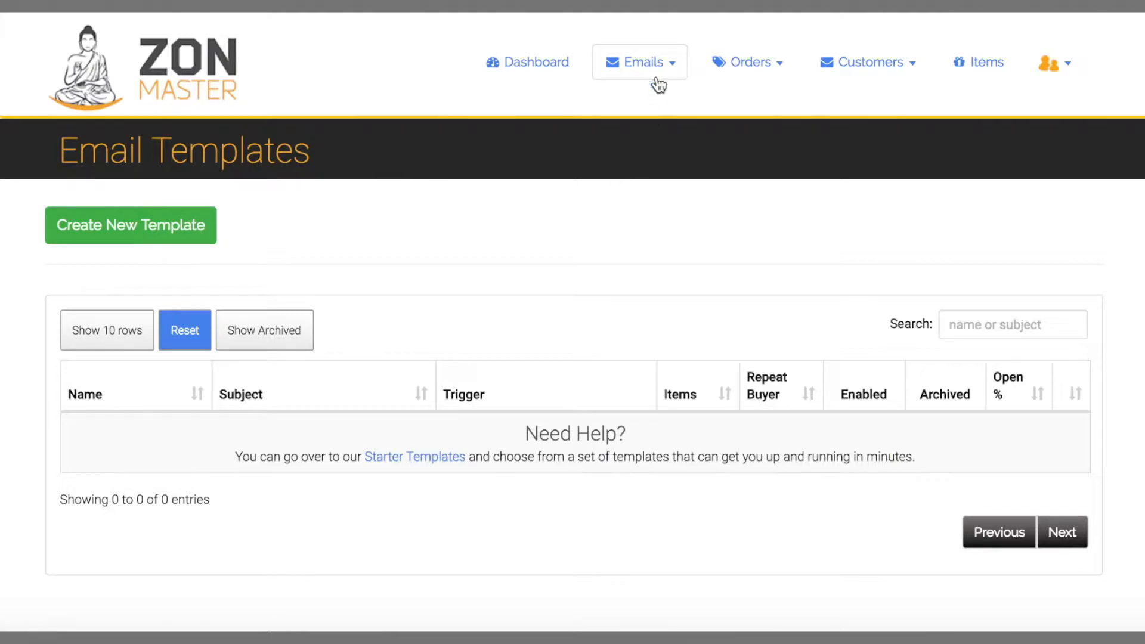
Go to the email templates list and start creating a new template.
left_click(674, 62)
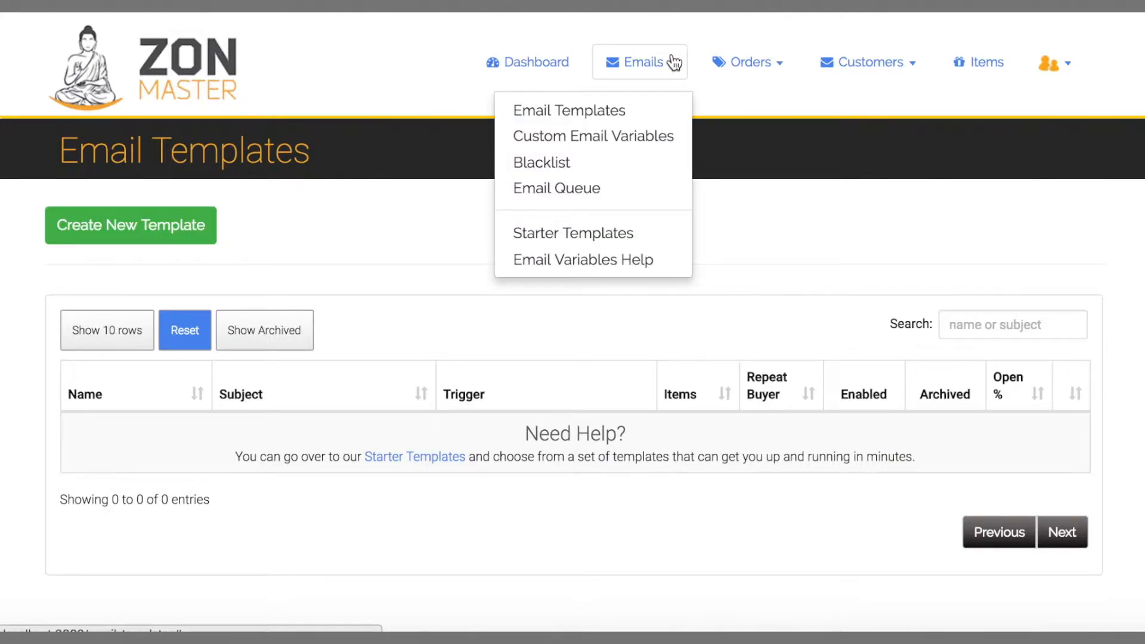
left_click(616, 113)
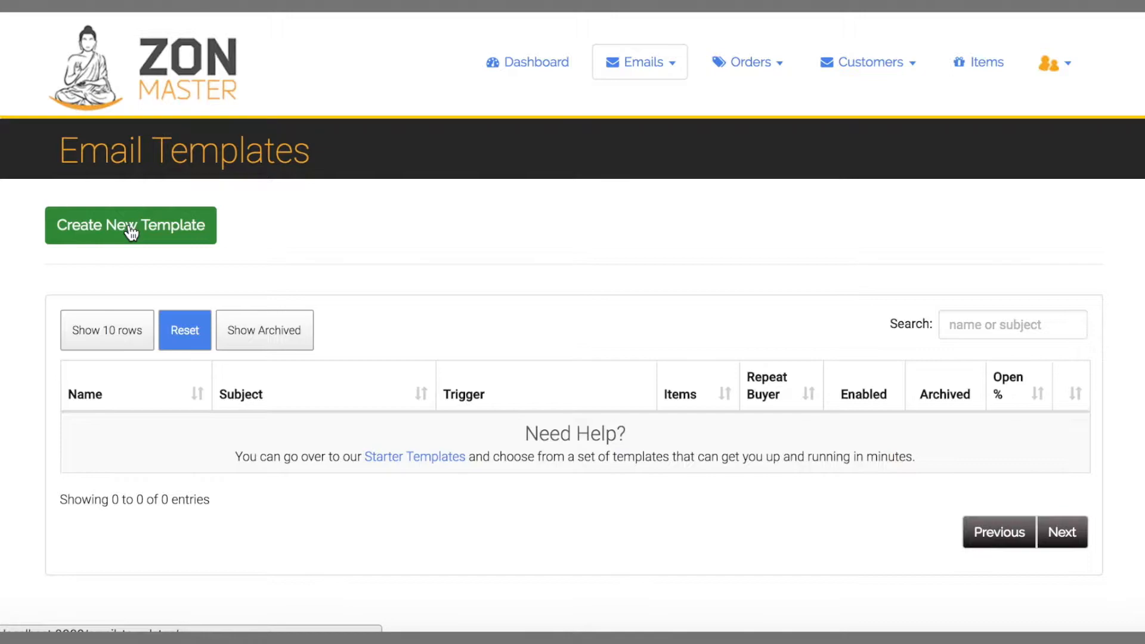
left_click(159, 228)
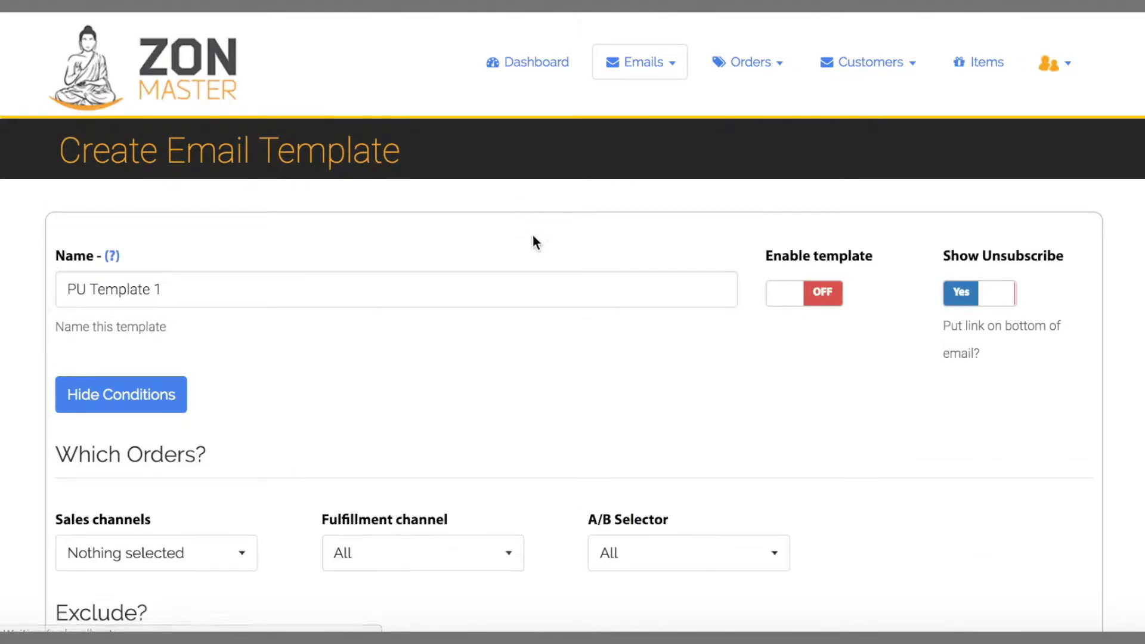
Name the new email template "1 - First Template".
double_click(72, 288)
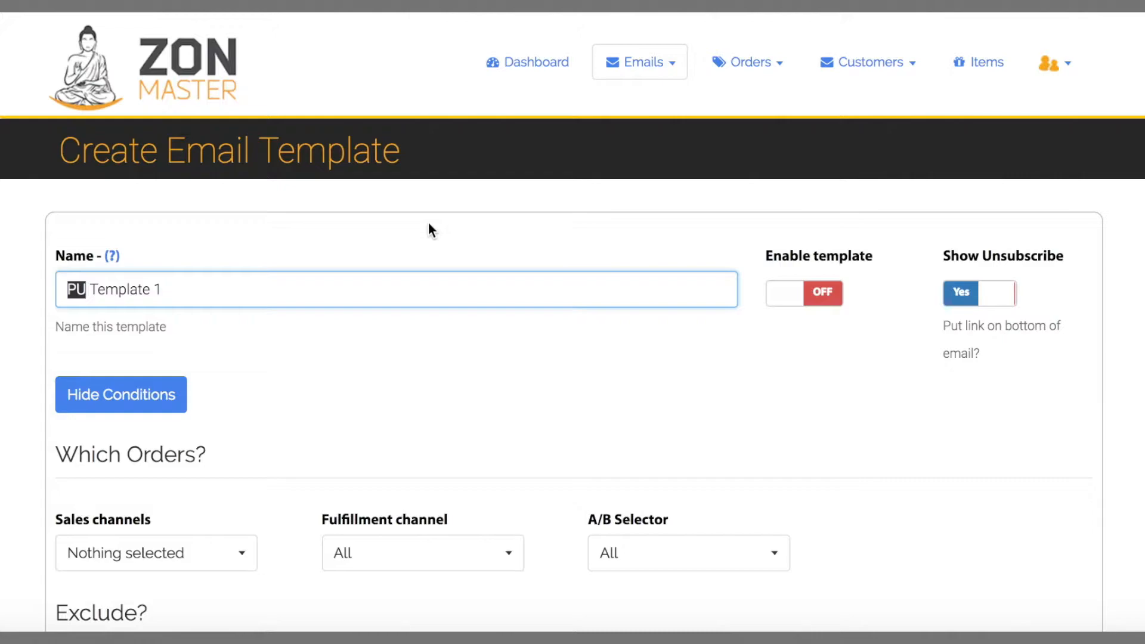
type("First")
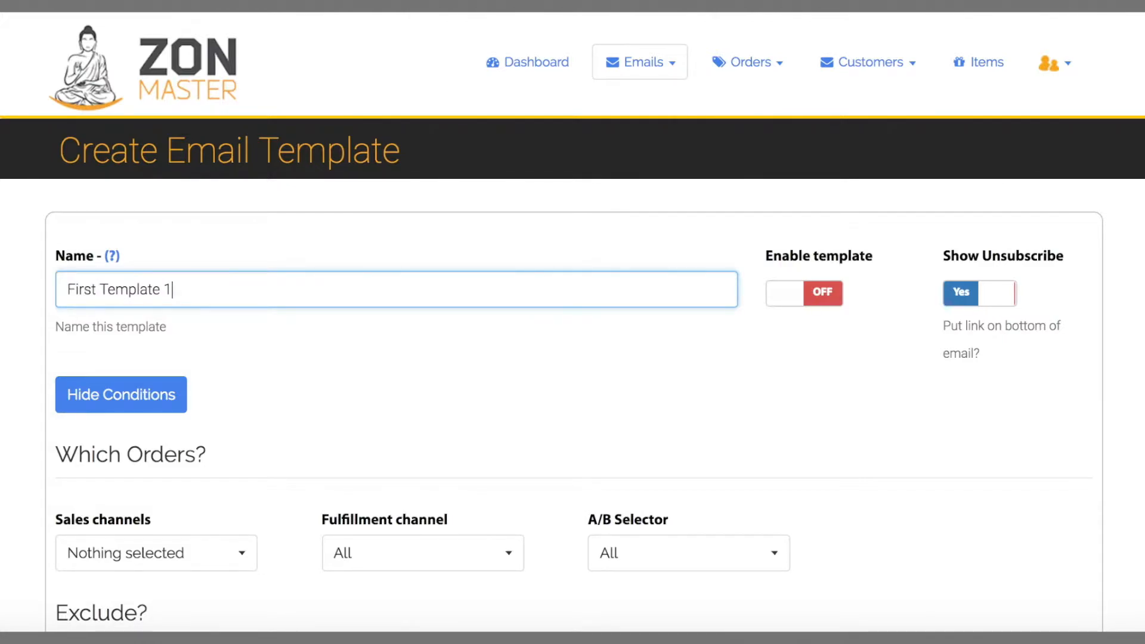
key("BackSpace")
key("BackSpace")
left_click(68, 290)
type("1 -")
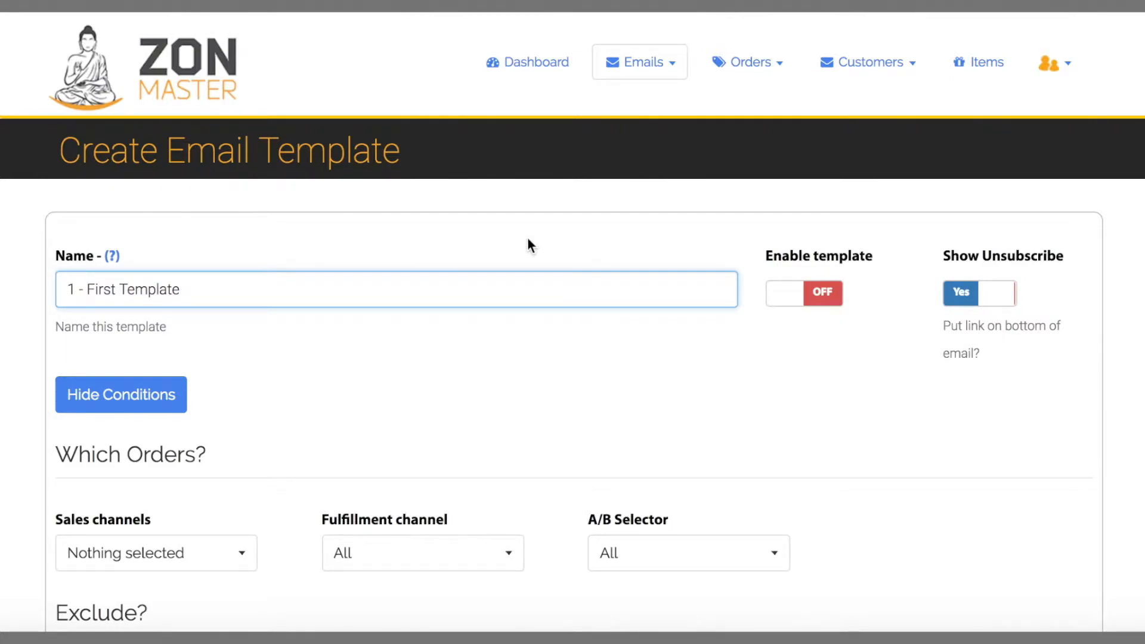
Set Show Unsubscribe to No so the email carries no unsubscribe link.
scroll(528, 244, "down", 1)
scroll(529, 240, "up", 1)
left_click(1002, 296)
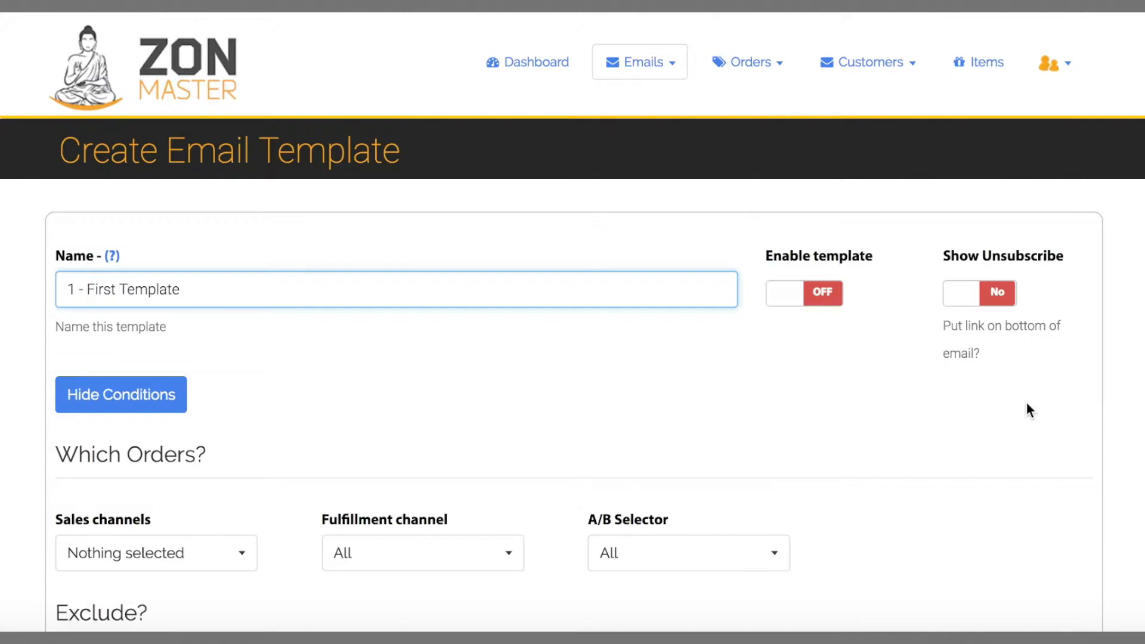
Select All Amazon as the sales channel for the orders the template applies to.
scroll(1026, 403, "down", 1)
scroll(1026, 404, "down", 4)
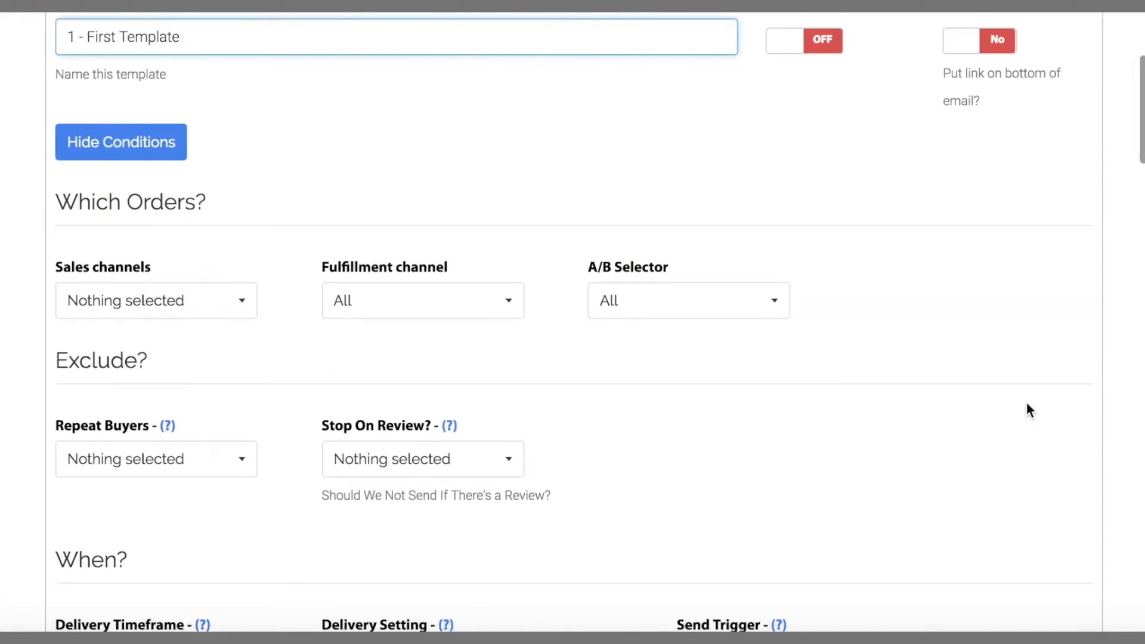
scroll(1026, 404, "down", 2)
scroll(1026, 403, "down", 1)
scroll(1026, 404, "up", 1)
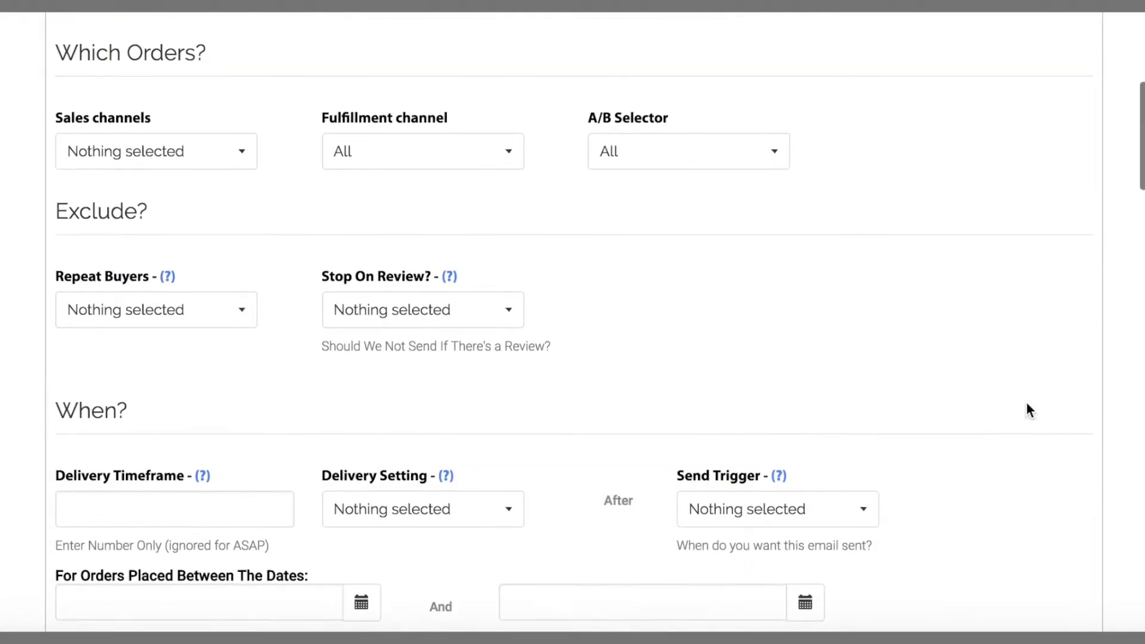
scroll(1026, 404, "up", 1)
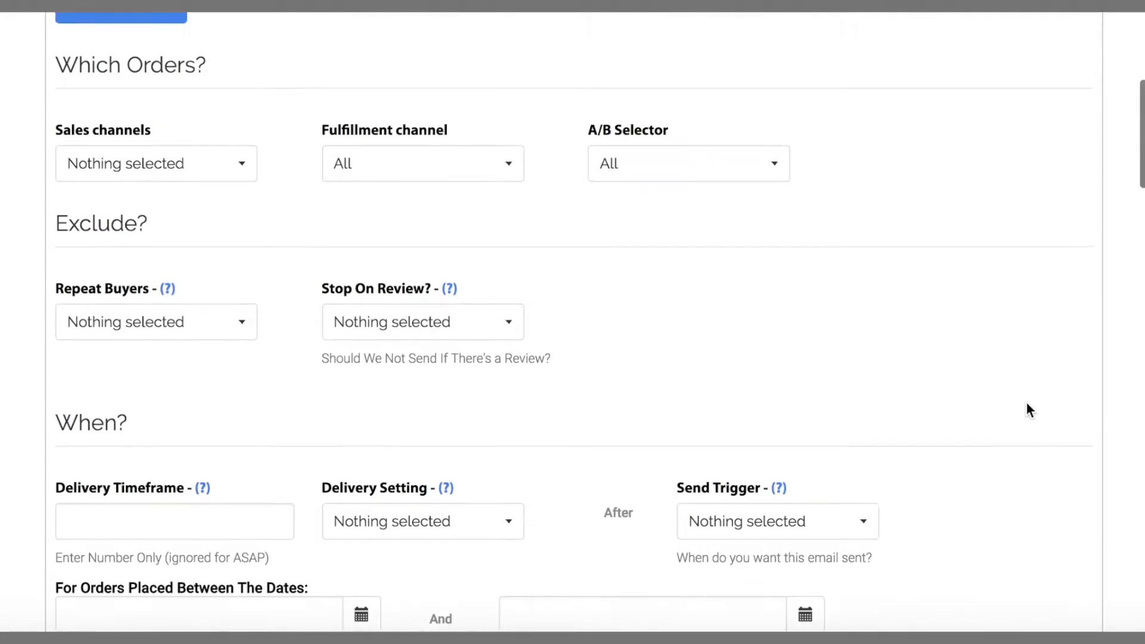
scroll(1026, 404, "down", 1)
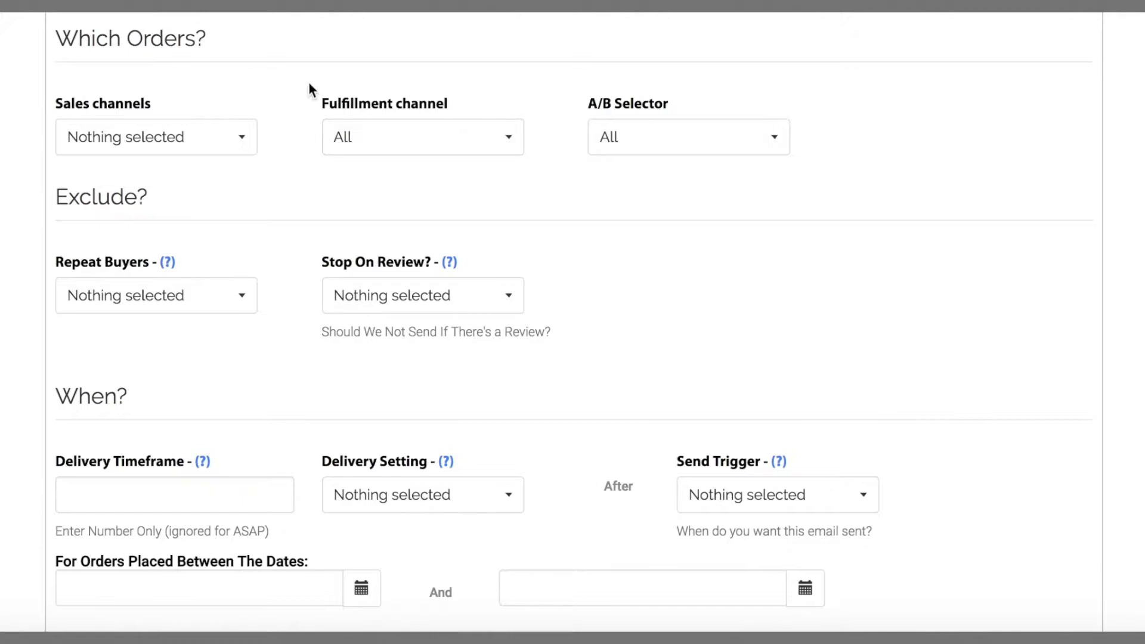
left_click(248, 139)
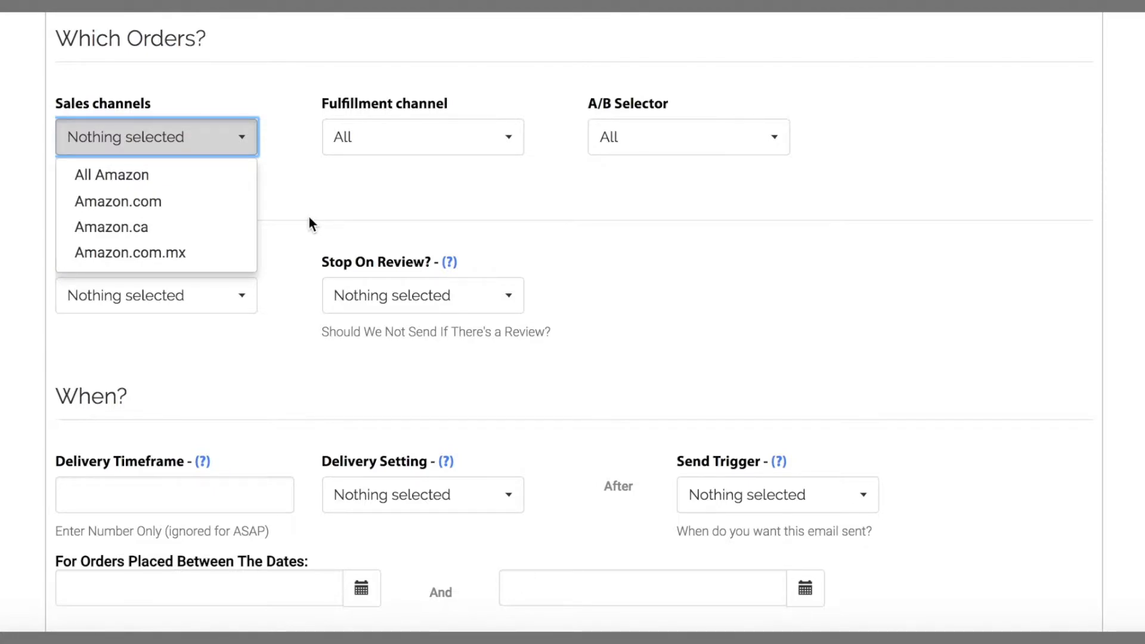
left_click(204, 182)
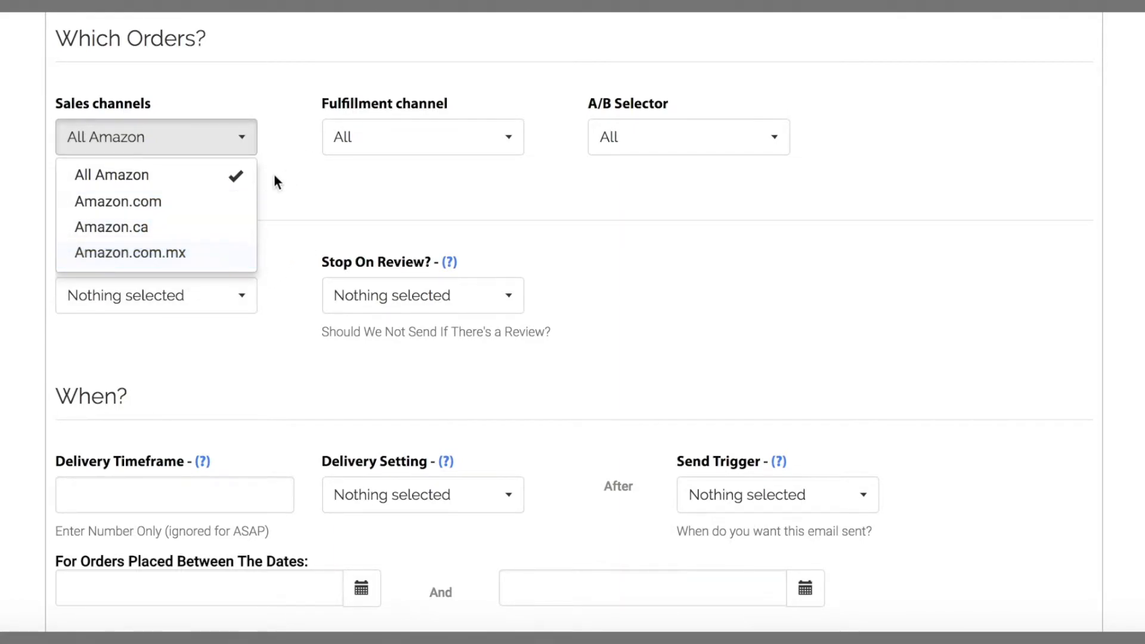
Try out the Amazon.com, Amazon.ca and Amazon.com.mx sales channels and restore the selection to All Amazon only.
left_click(235, 202)
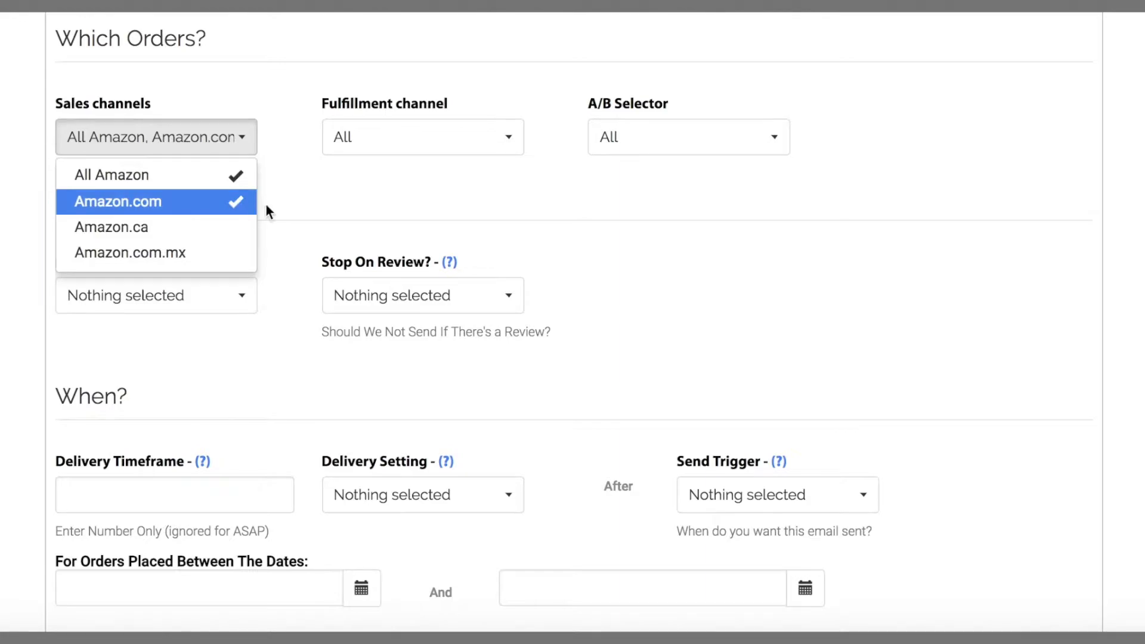
left_click(234, 176)
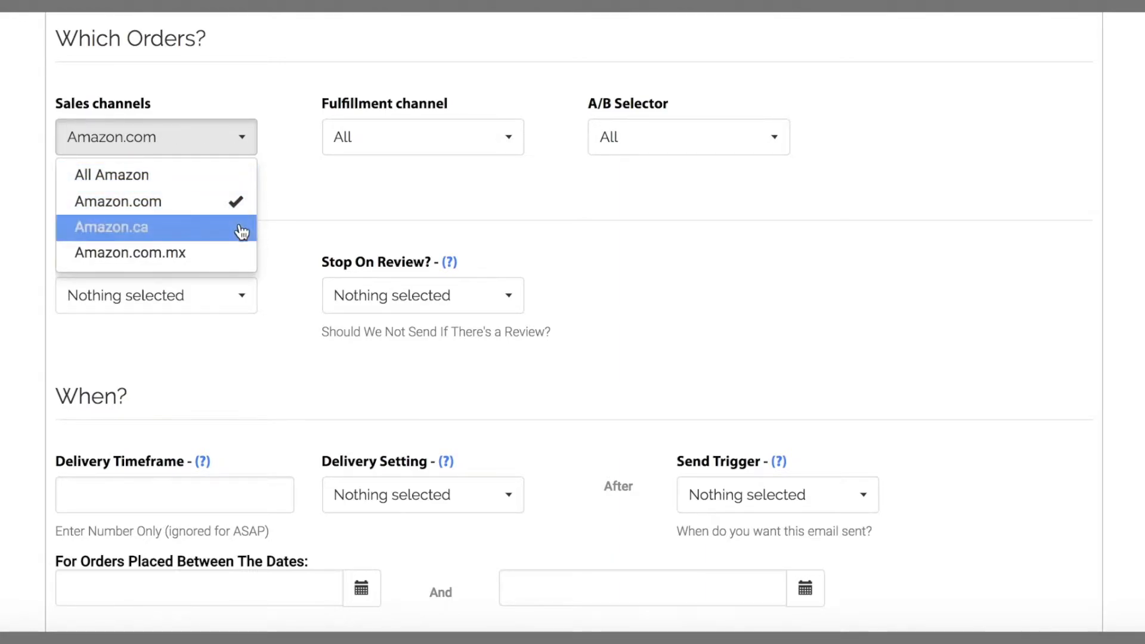
left_click(242, 227)
left_click(238, 200)
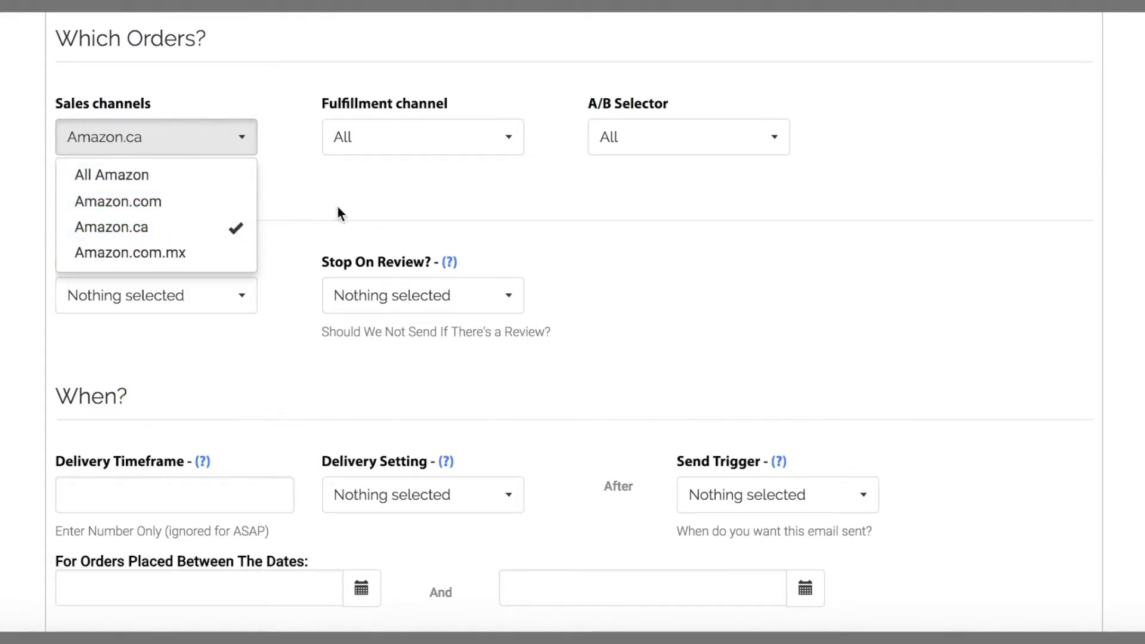
left_click(243, 233)
left_click(243, 262)
left_click(244, 252)
left_click(219, 178)
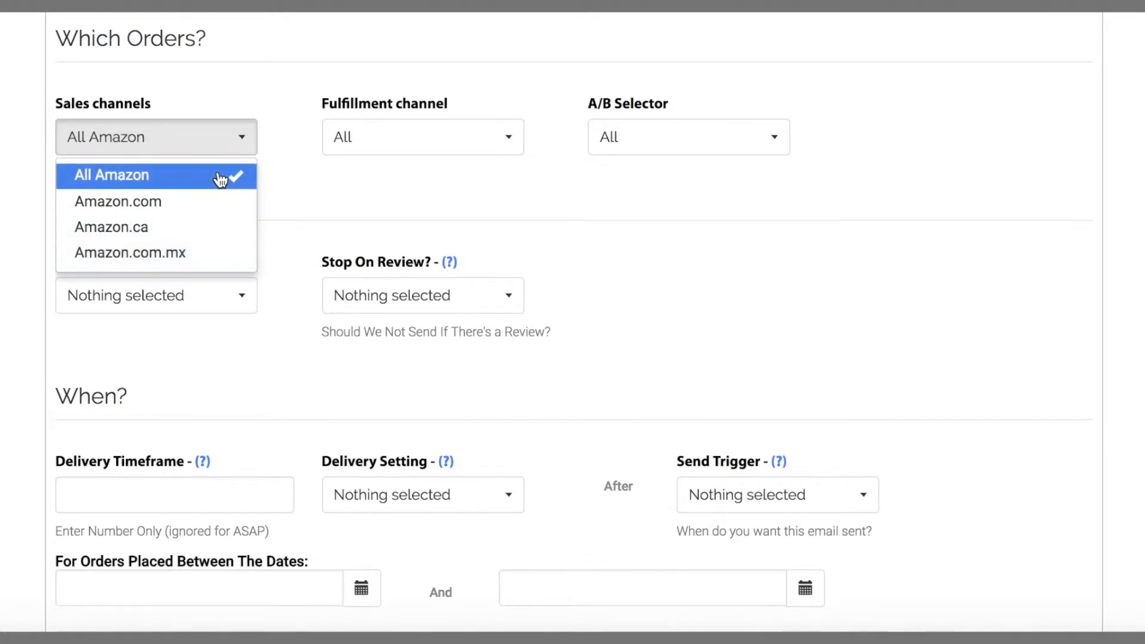
left_click(308, 201)
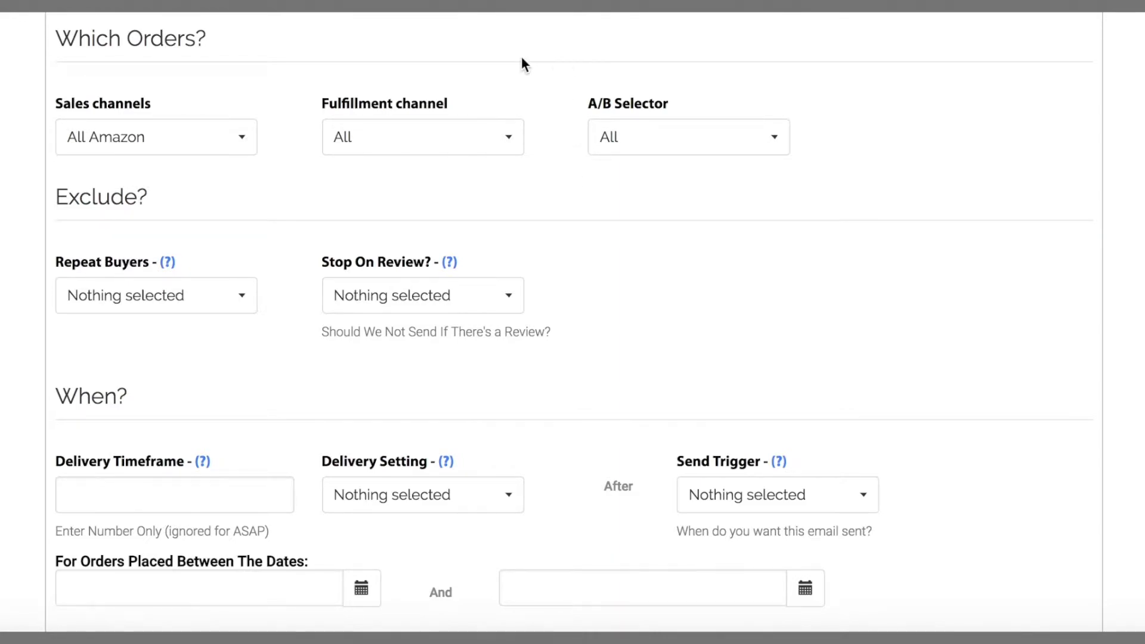
Choose All as the fulfillment channel and keep the A/B Selector at All after viewing its options.
left_click(511, 140)
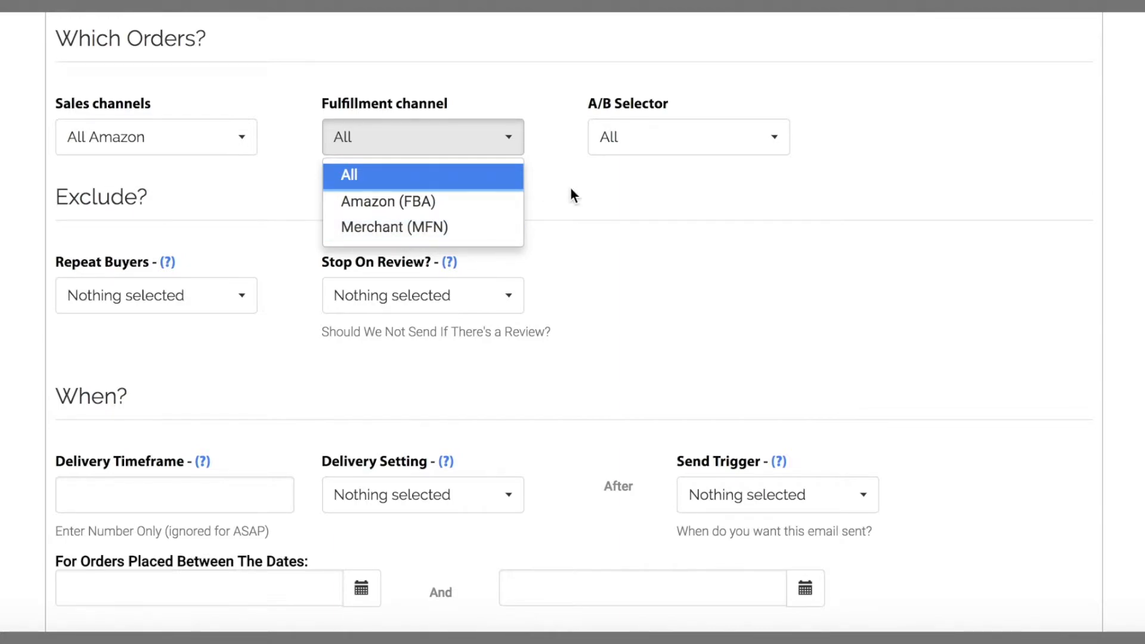
left_click(443, 180)
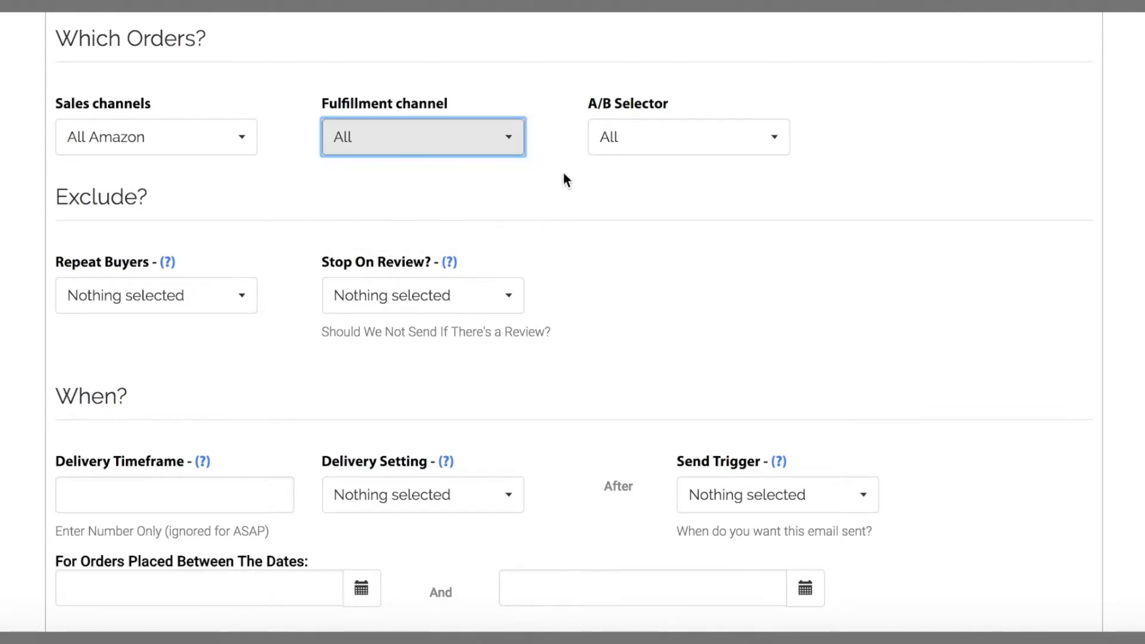
left_click(782, 146)
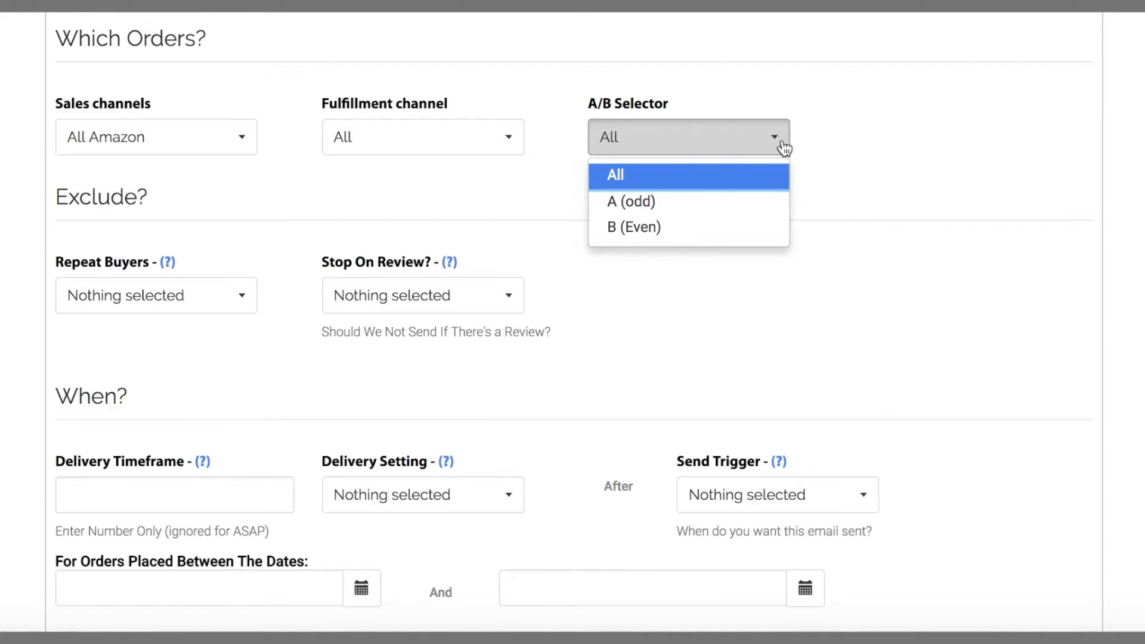
left_click(813, 127)
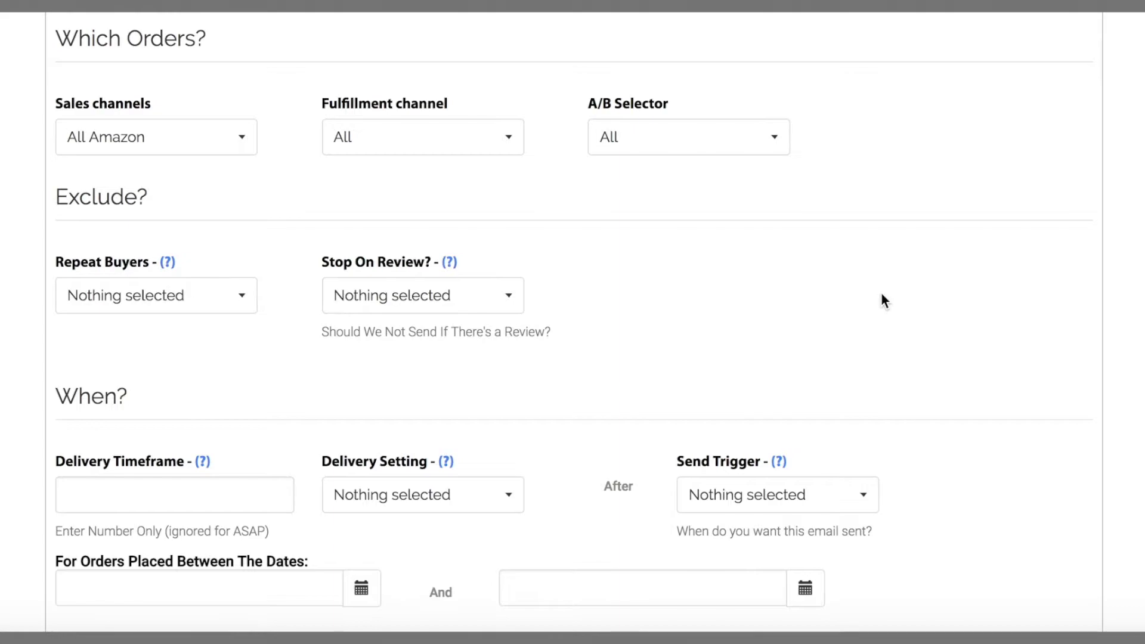
Set the Repeat Buyers exclusion to "Send regardless if repeat buyer or not".
scroll(880, 294, "down", 1)
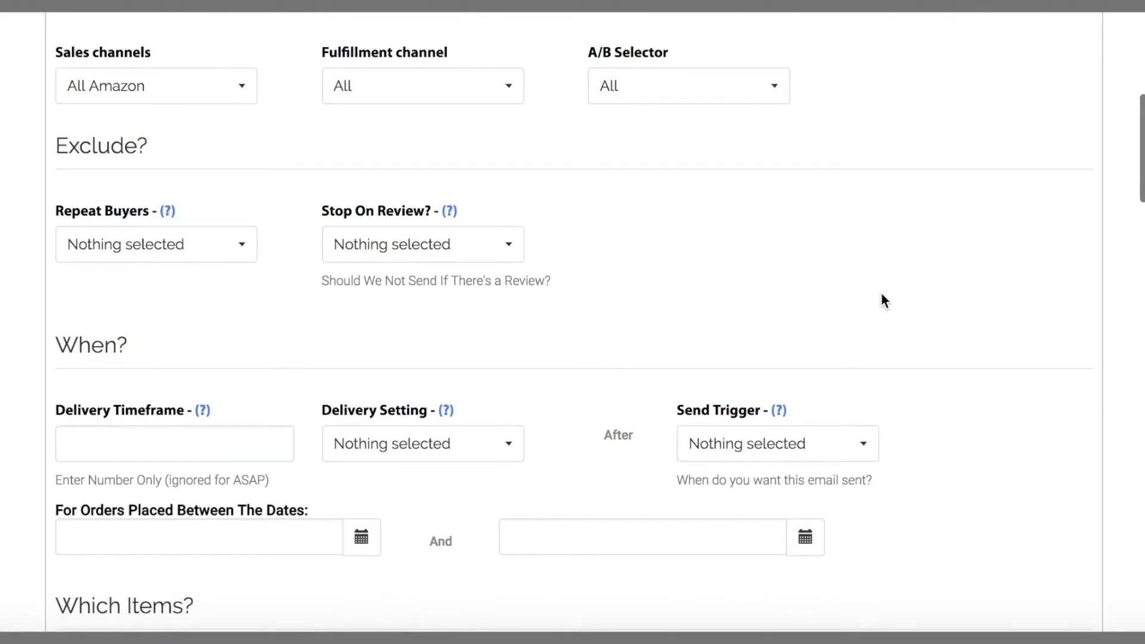
scroll(881, 294, "down", 3)
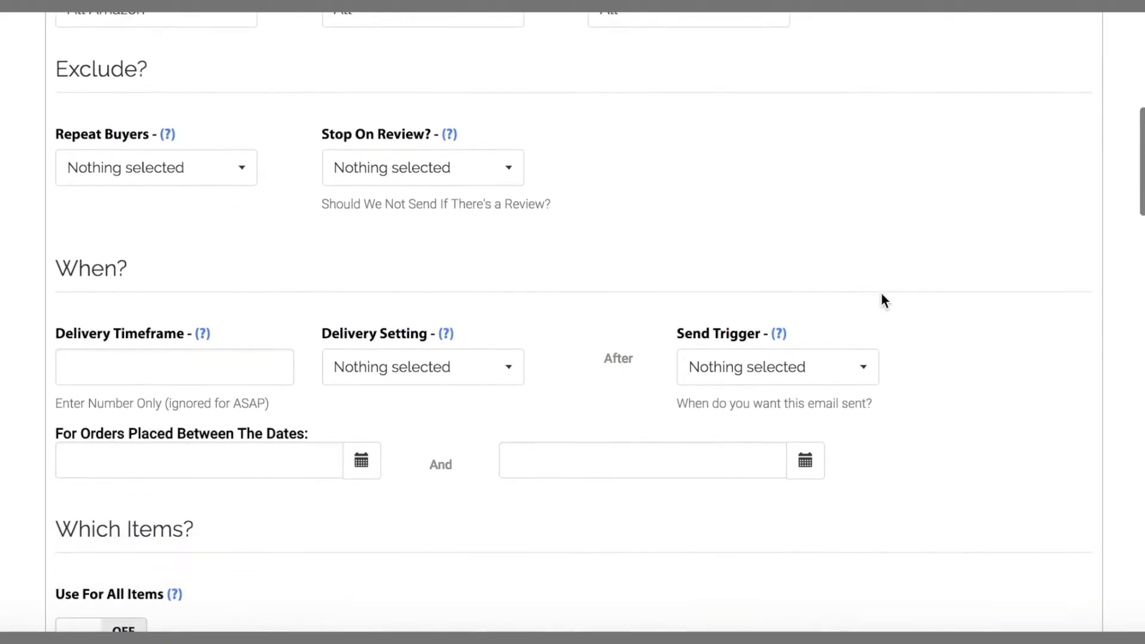
scroll(883, 300, "down", 1)
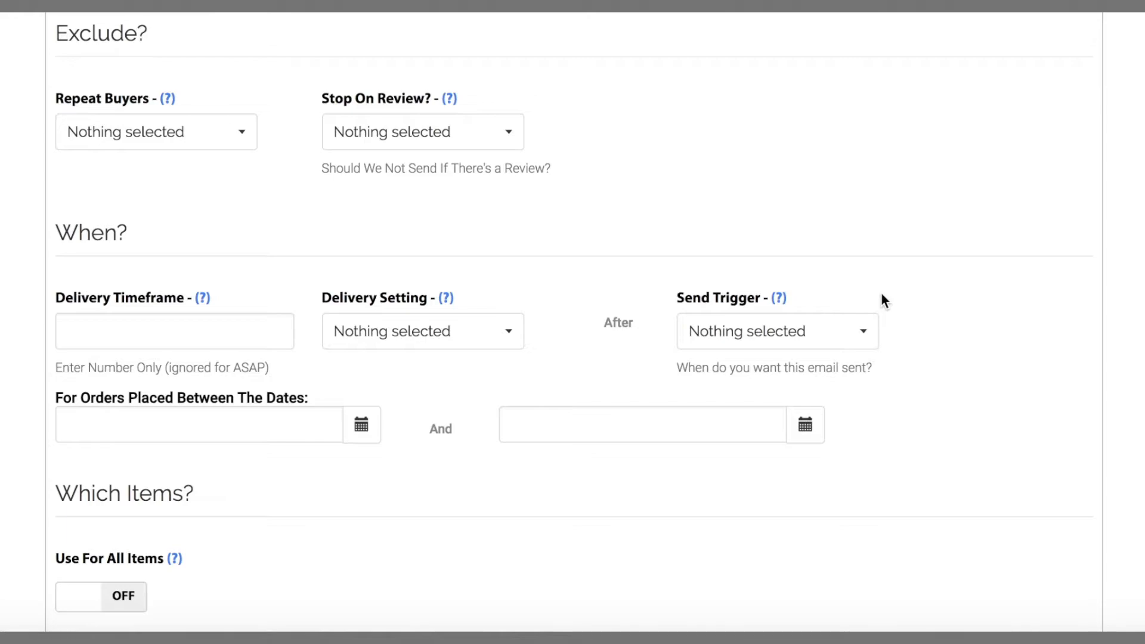
scroll(881, 300, "up", 4)
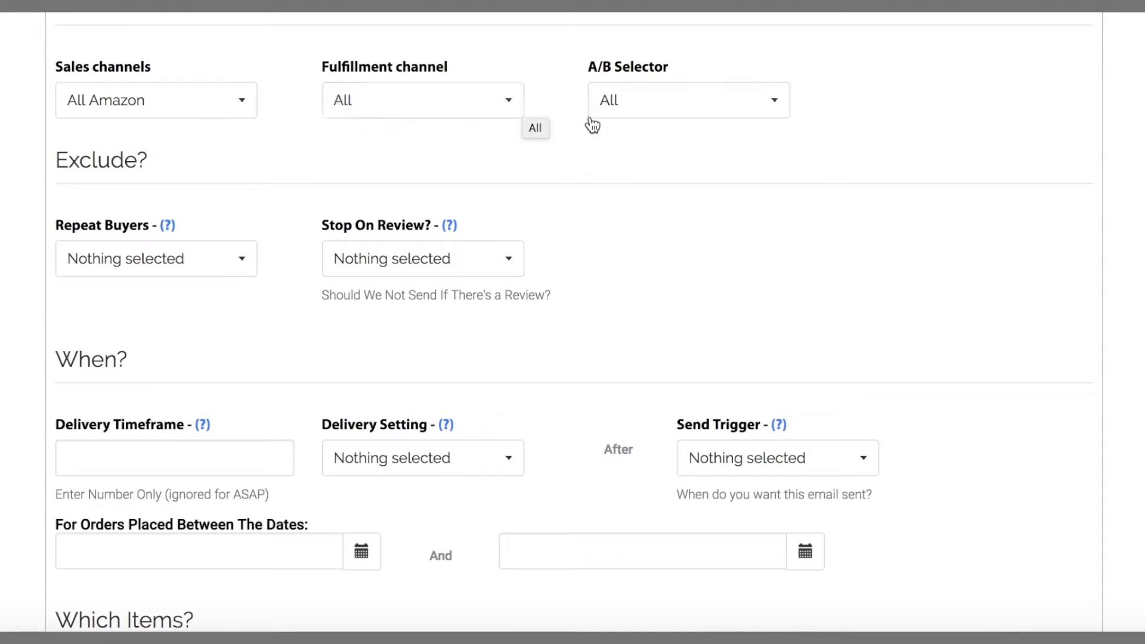
scroll(728, 203, "down", 2)
scroll(727, 203, "up", 3)
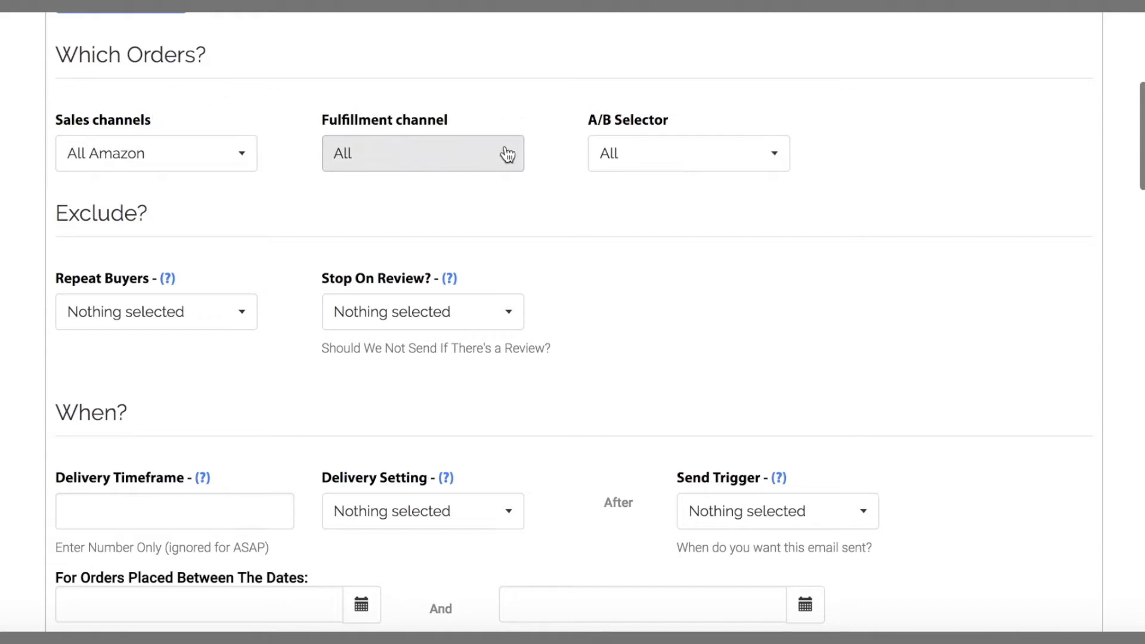
scroll(856, 270, "down", 2)
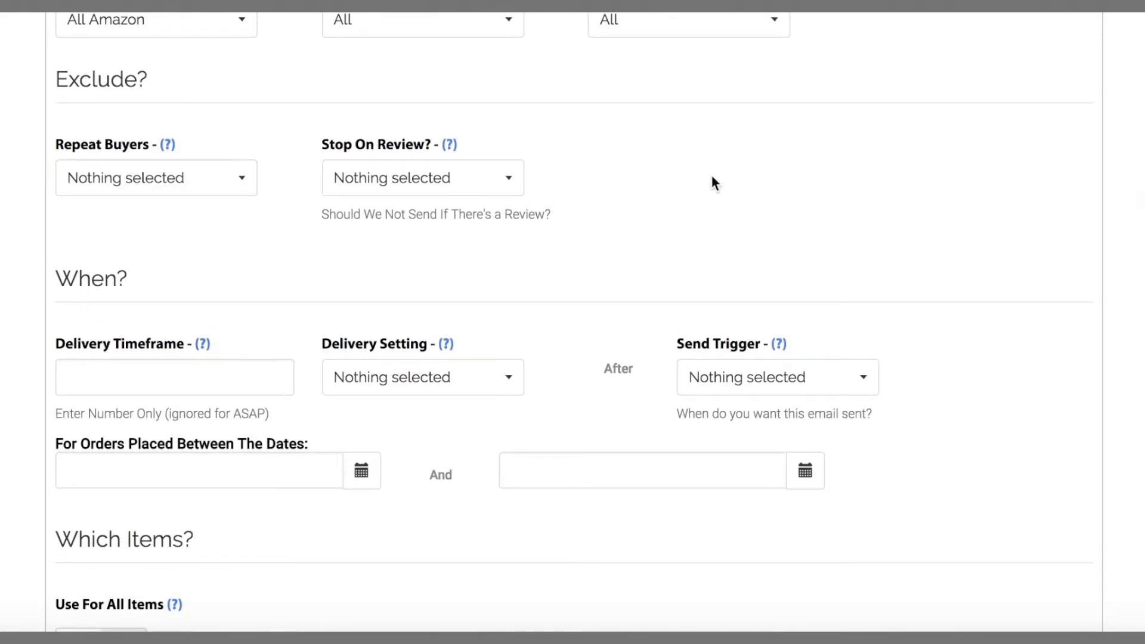
left_click(245, 180)
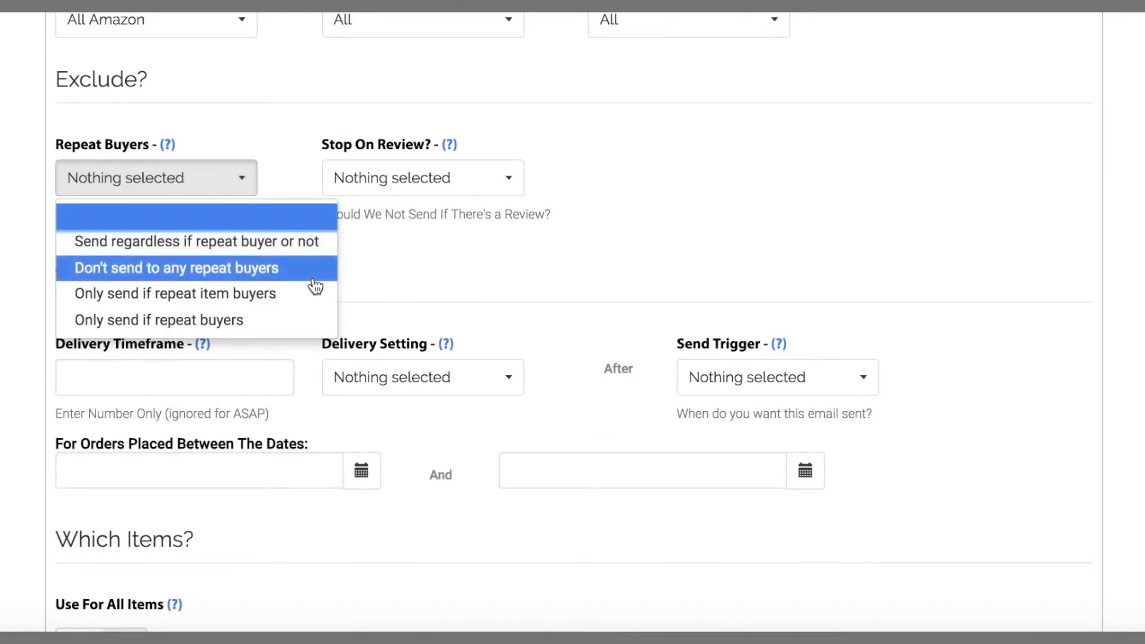
left_click(293, 249)
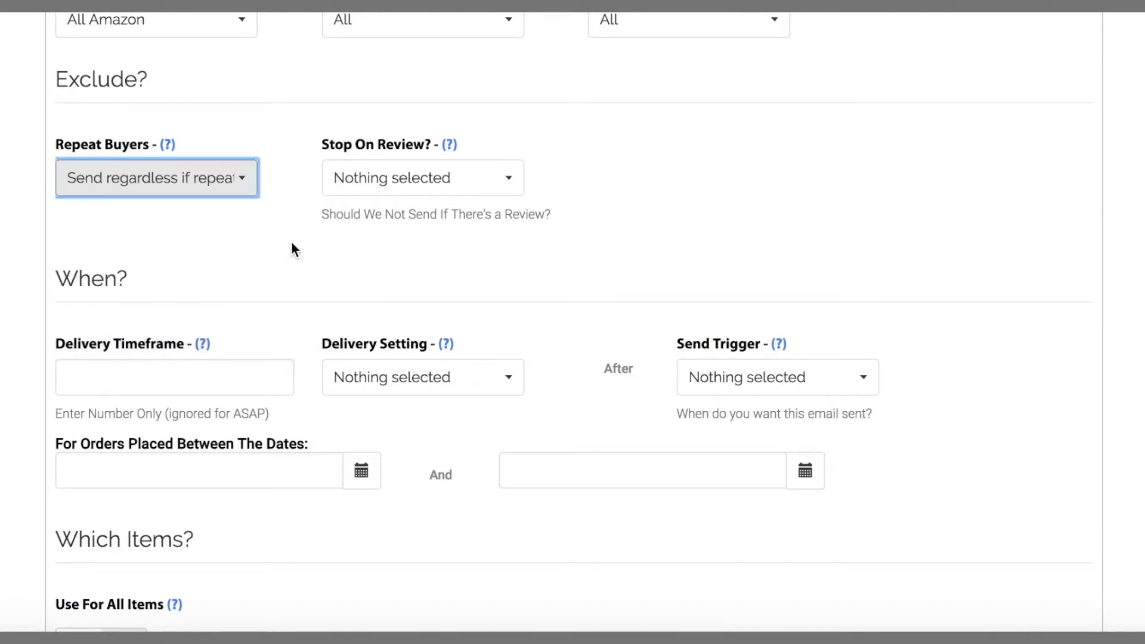
left_click(240, 179)
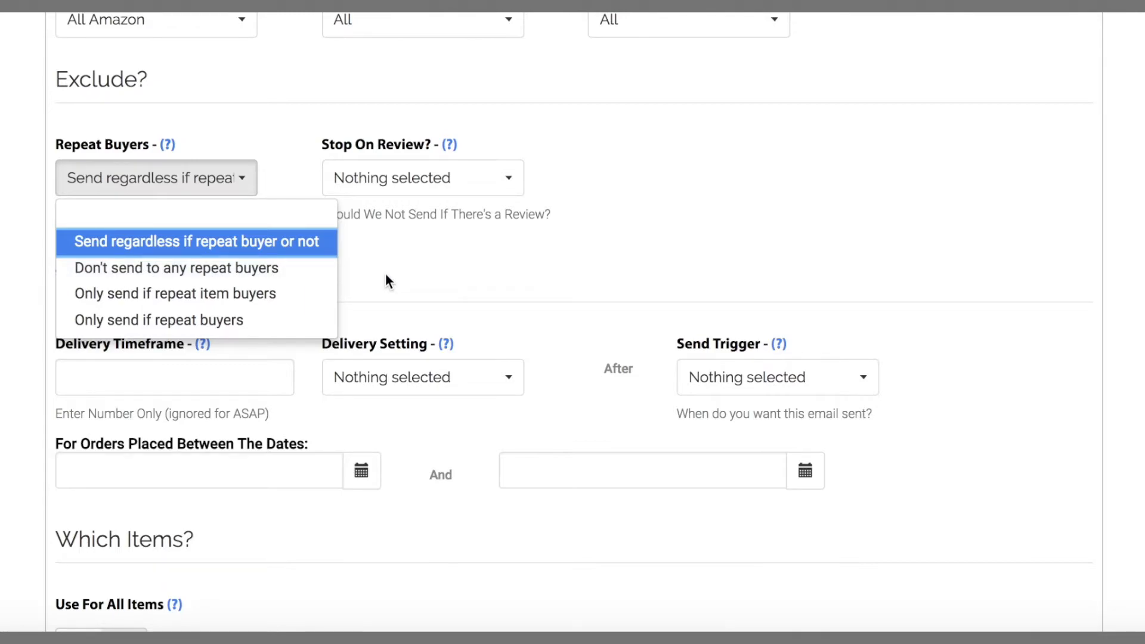
left_click(253, 245)
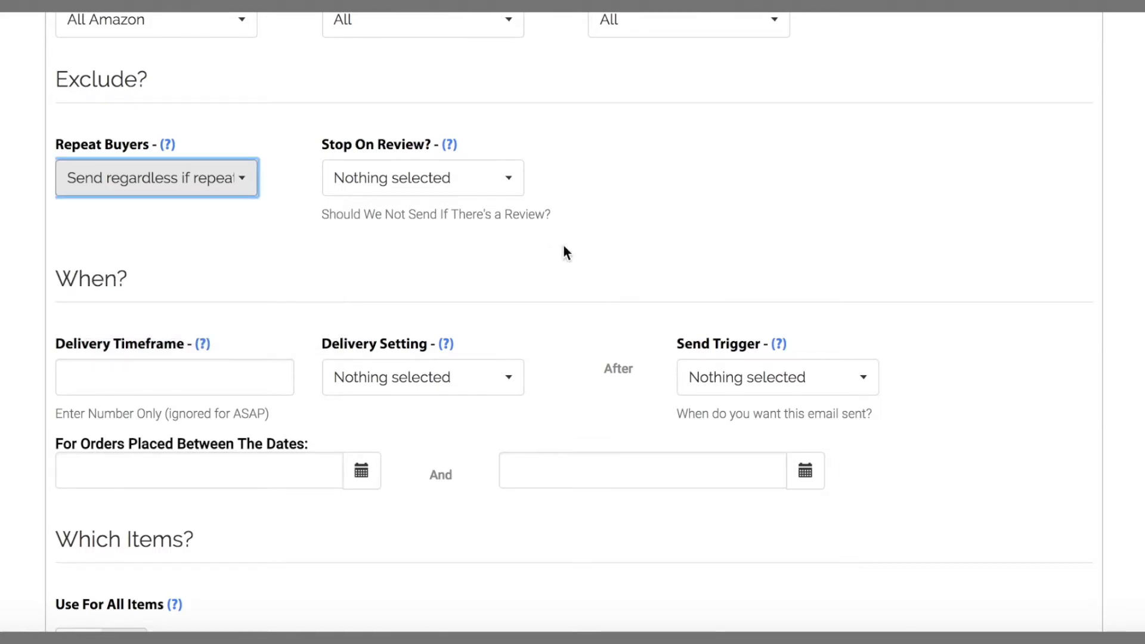
left_click(676, 214)
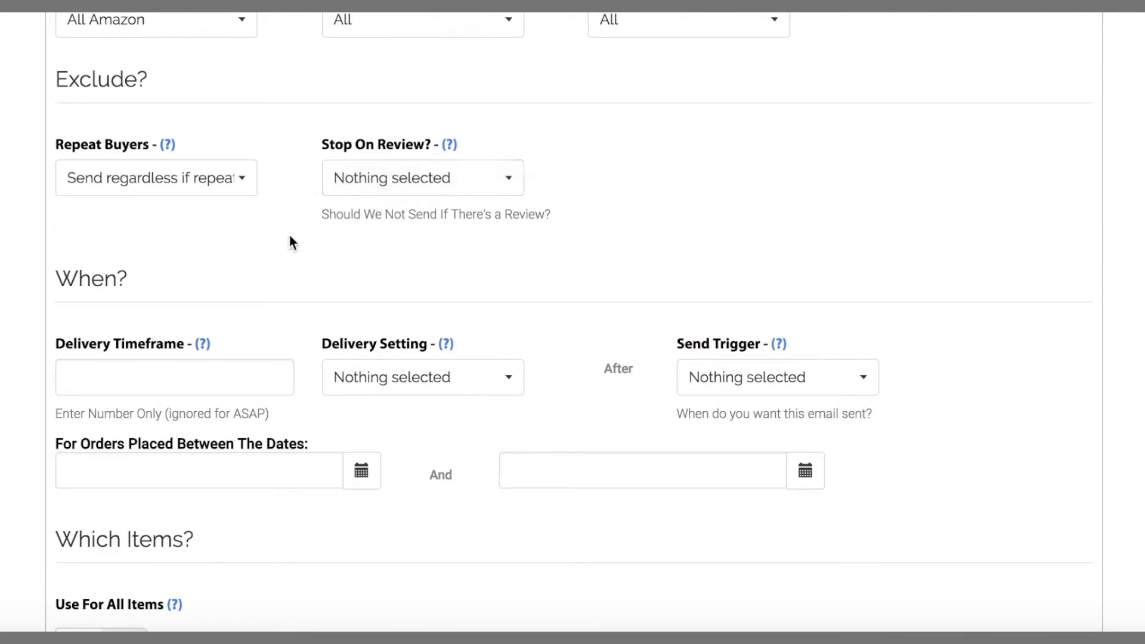
Try out the Stop if Refunded, Stop if Returned and Stop on Any Review exclusions under Stop On Review, and clear them again.
left_click(511, 179)
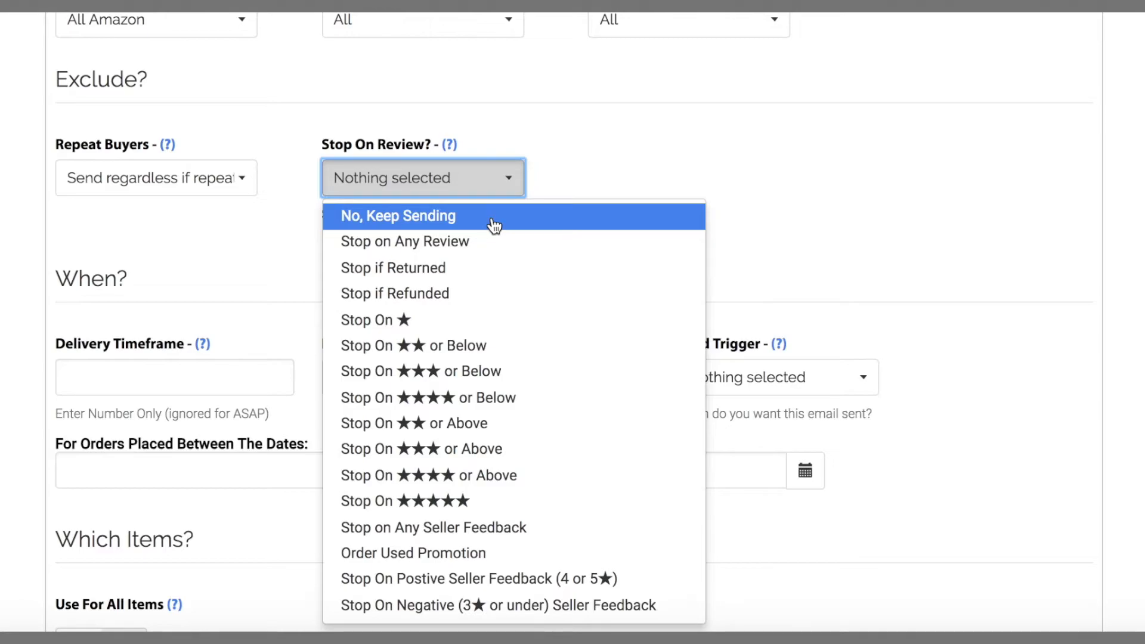
scroll(493, 226, "down", 1)
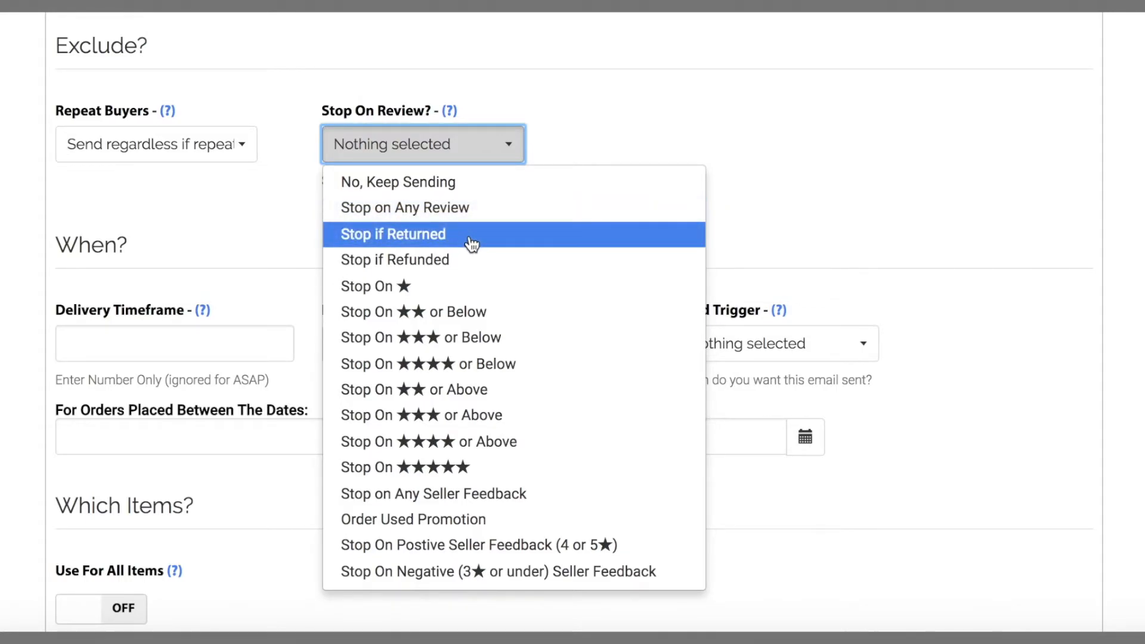
left_click(475, 265)
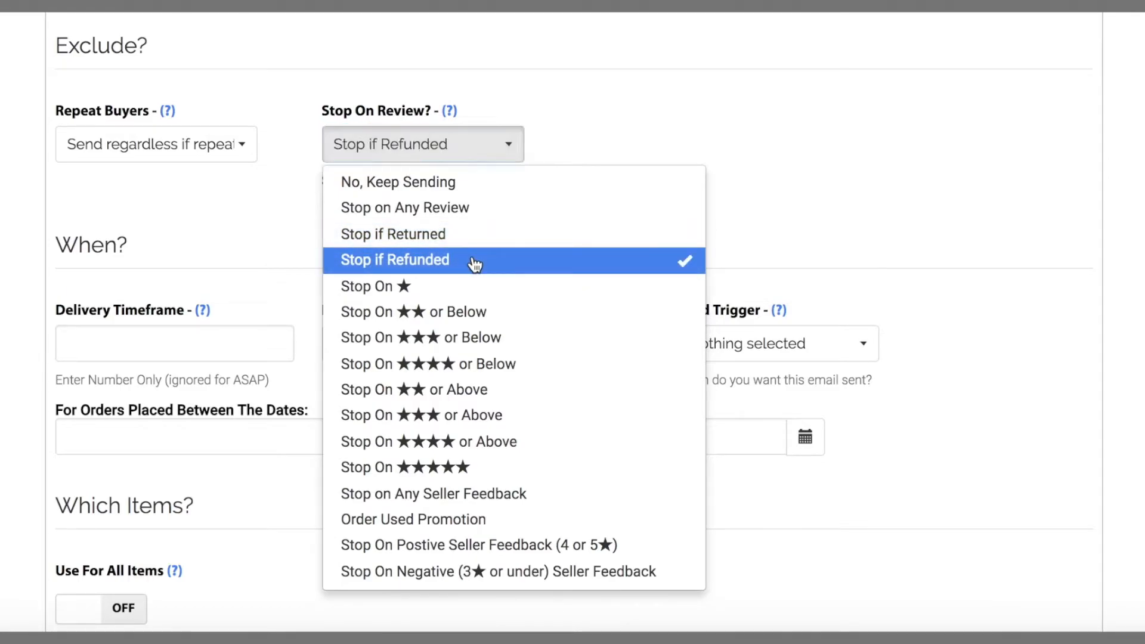
left_click(475, 234)
left_click(537, 208)
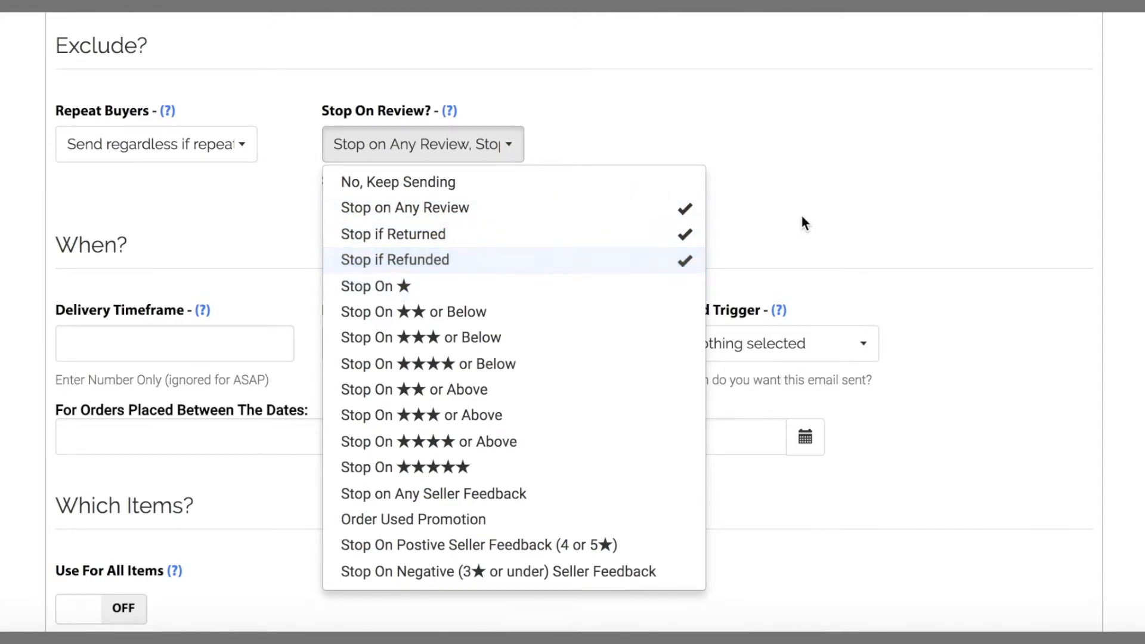
left_click(632, 261)
left_click(618, 236)
left_click(611, 209)
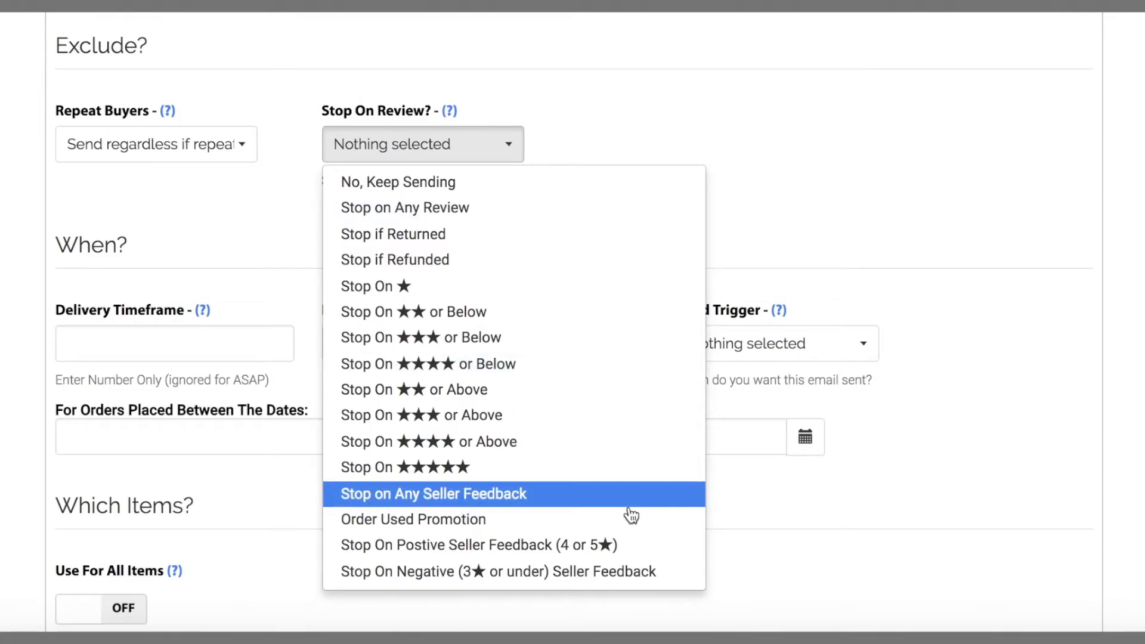
Try out the one-star and the two-, three- and four-star "or Below" stop conditions, and deselect them all.
left_click(589, 293)
left_click(582, 313)
left_click(582, 336)
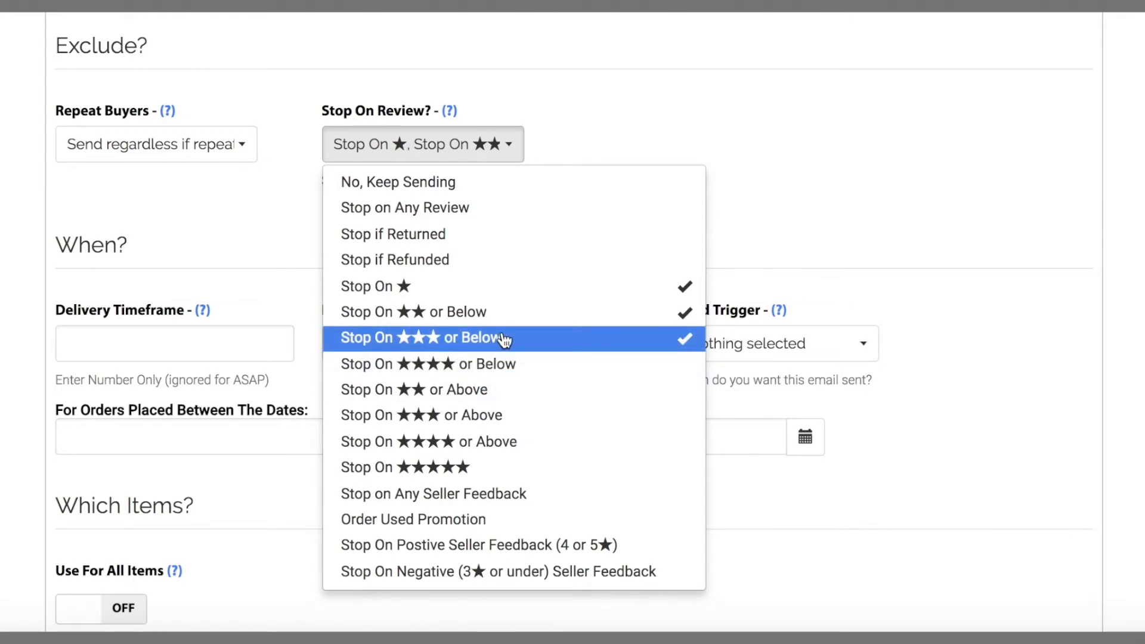
left_click(514, 313)
left_click(503, 292)
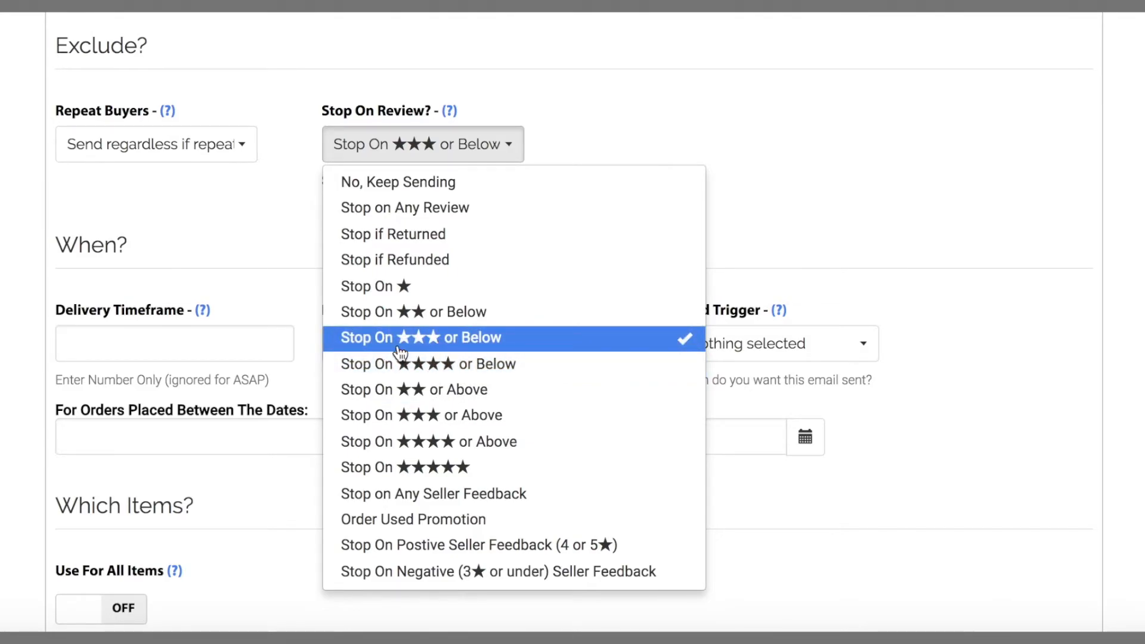
left_click(549, 362)
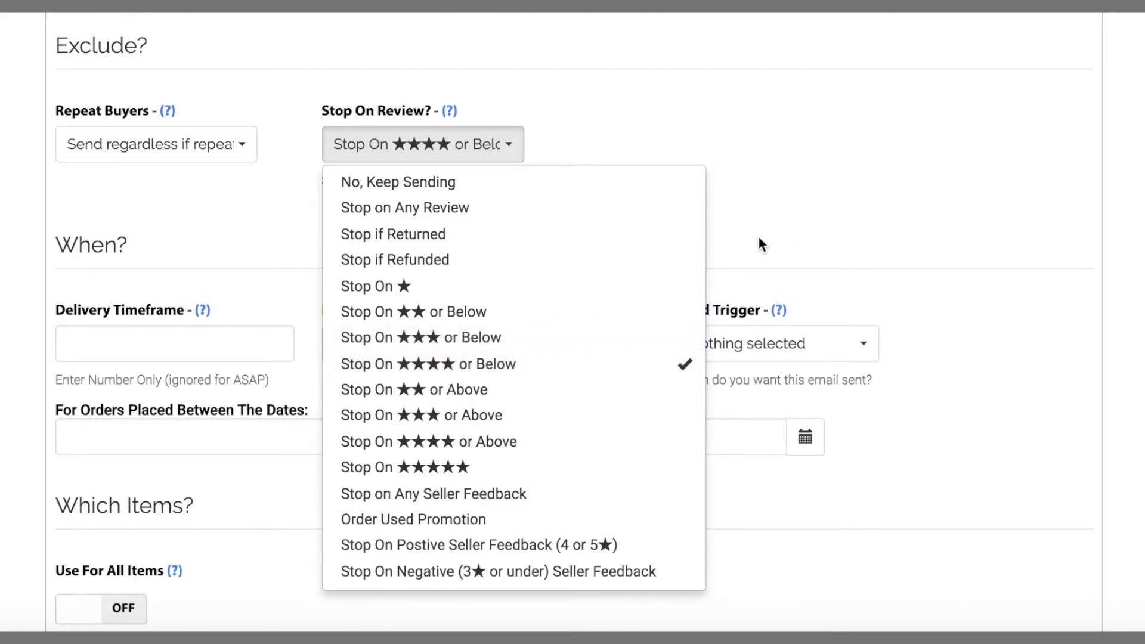
left_click(524, 370)
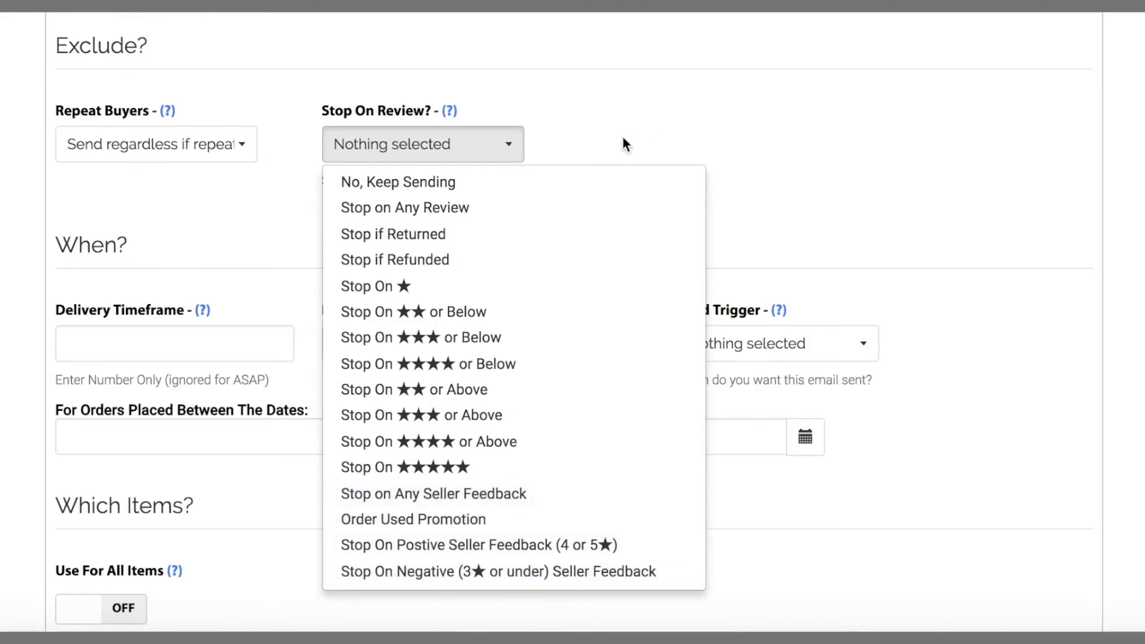
Set the Stop On Review exclusion to "No, Keep Sending".
left_click(439, 193)
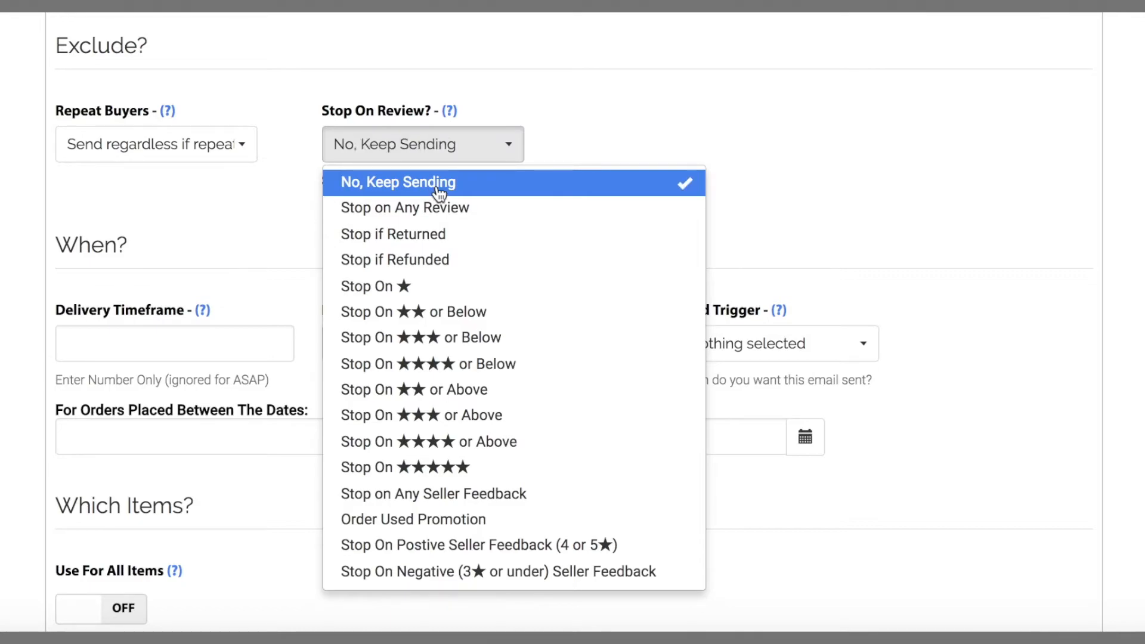
left_click(618, 123)
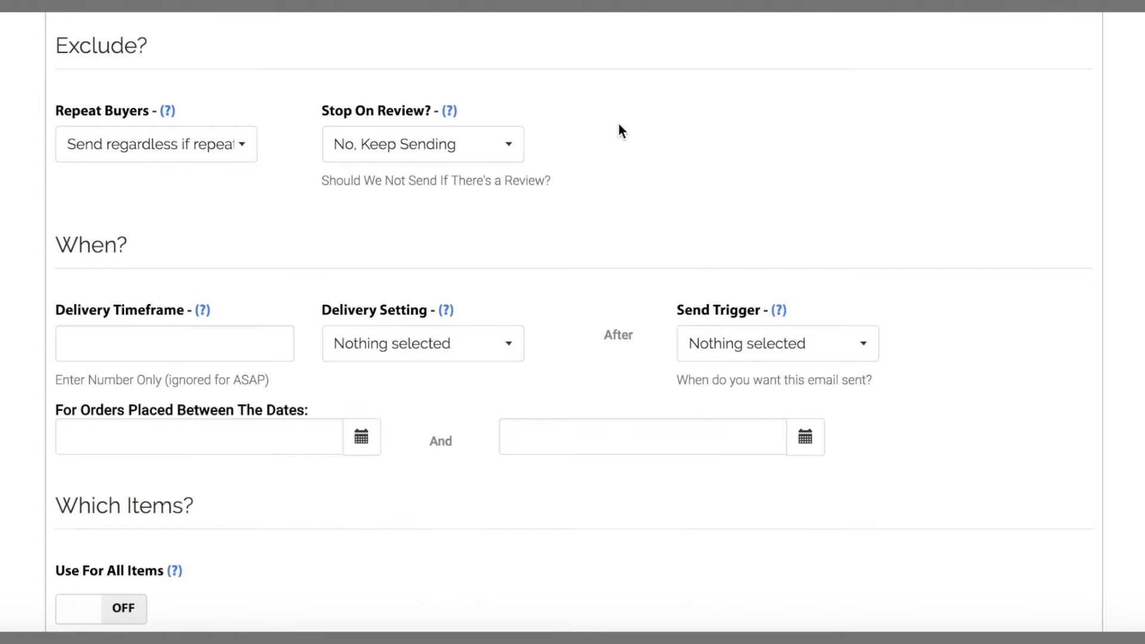
Schedule the email with a delivery timeframe of 1, the Hours delivery setting and Confirmed as the send trigger.
scroll(618, 122, "down", 3)
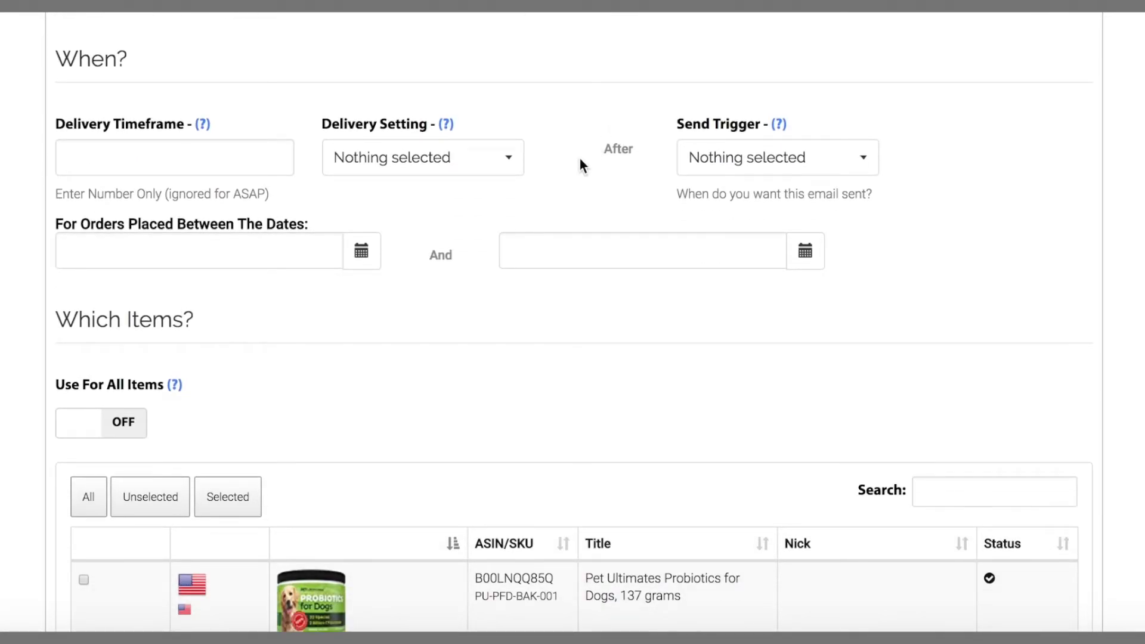
scroll(560, 155, "up", 10)
scroll(560, 155, "down", 4)
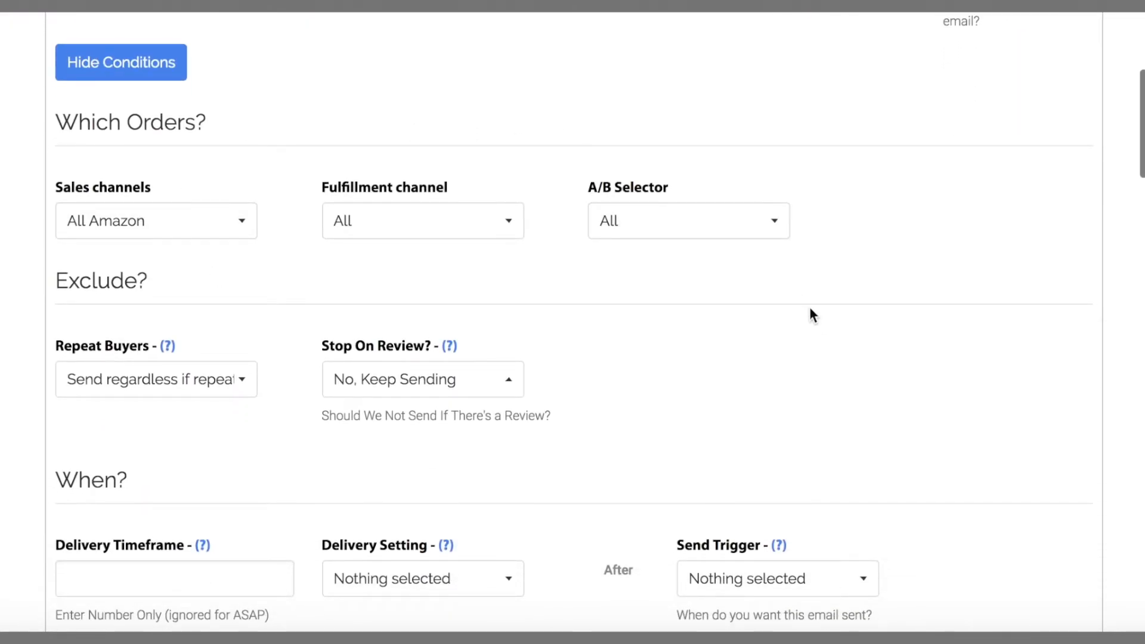
scroll(810, 313, "down", 2)
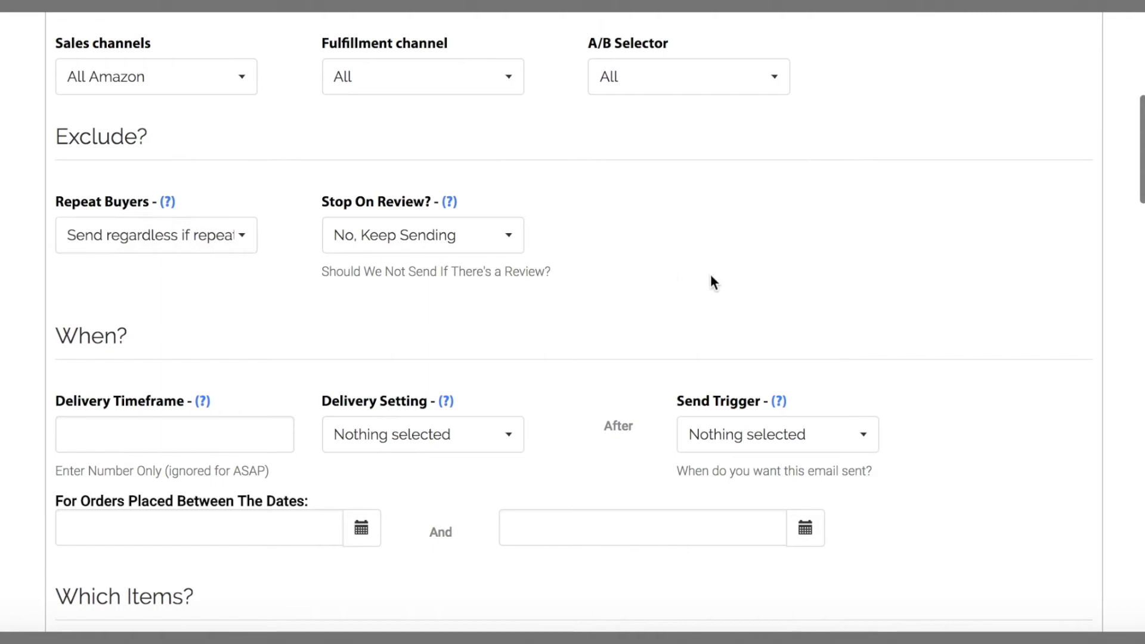
scroll(713, 276, "down", 3)
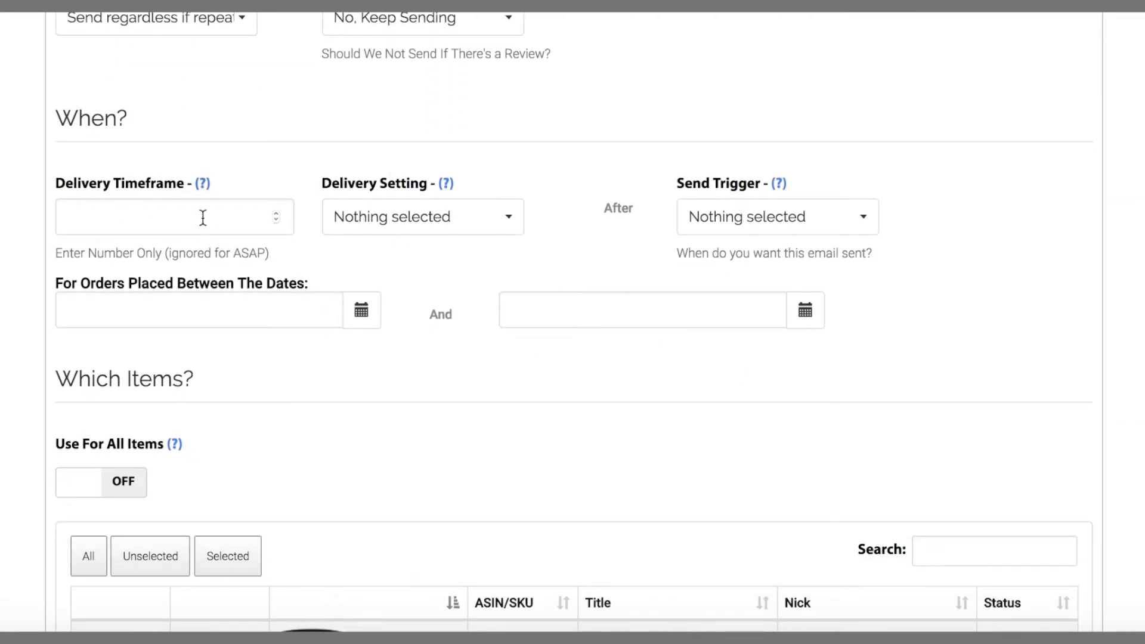
left_click(155, 215)
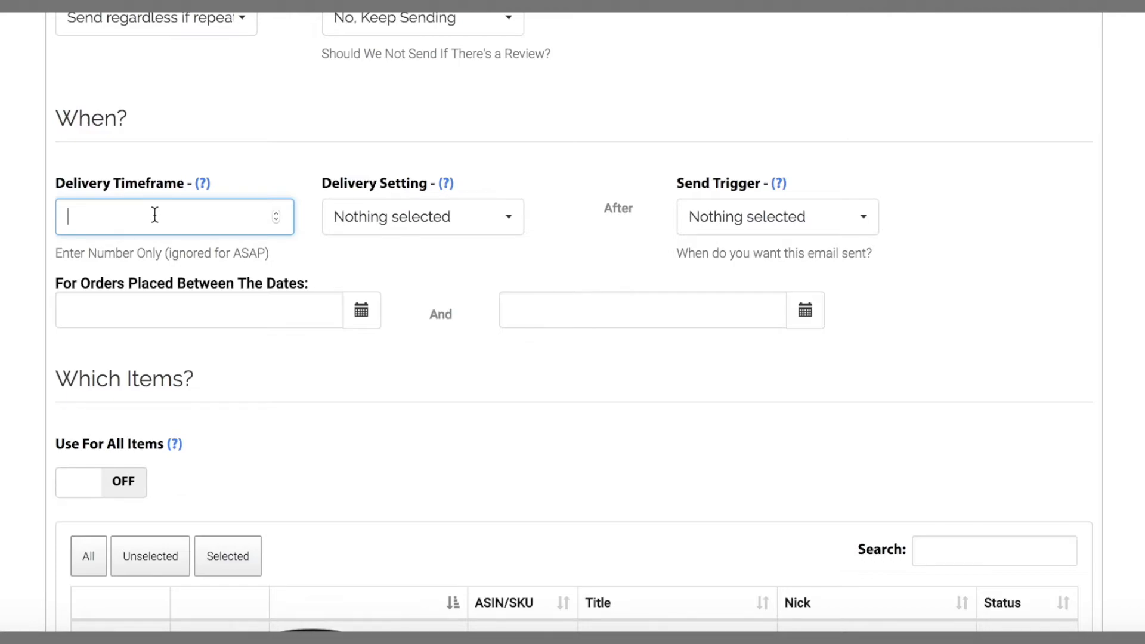
type("1")
left_click(413, 231)
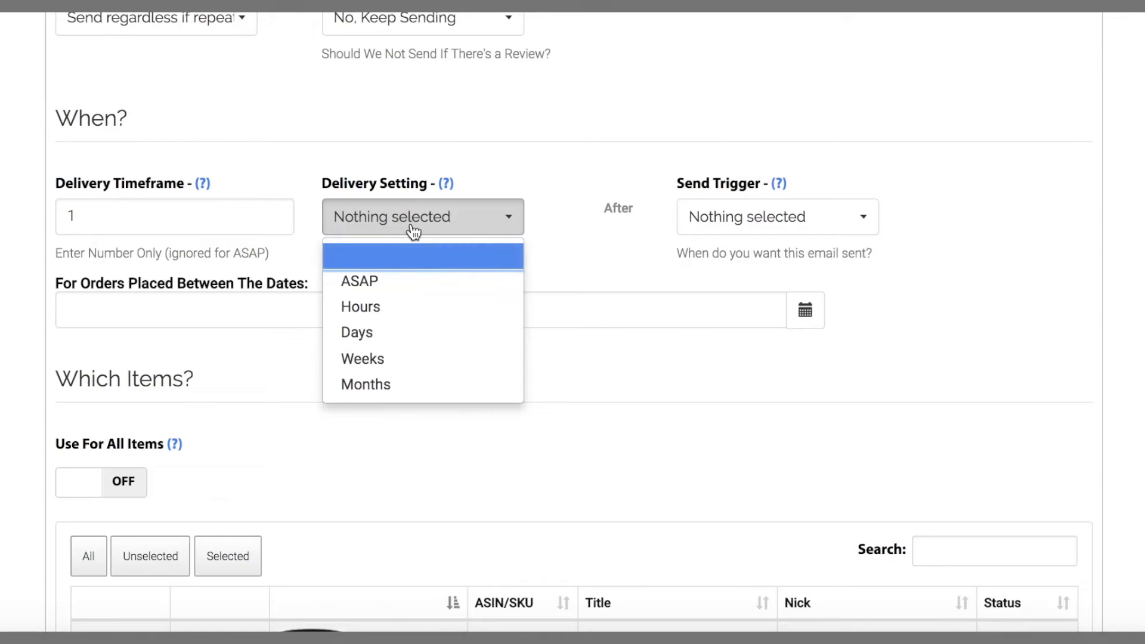
left_click(442, 314)
left_click(768, 222)
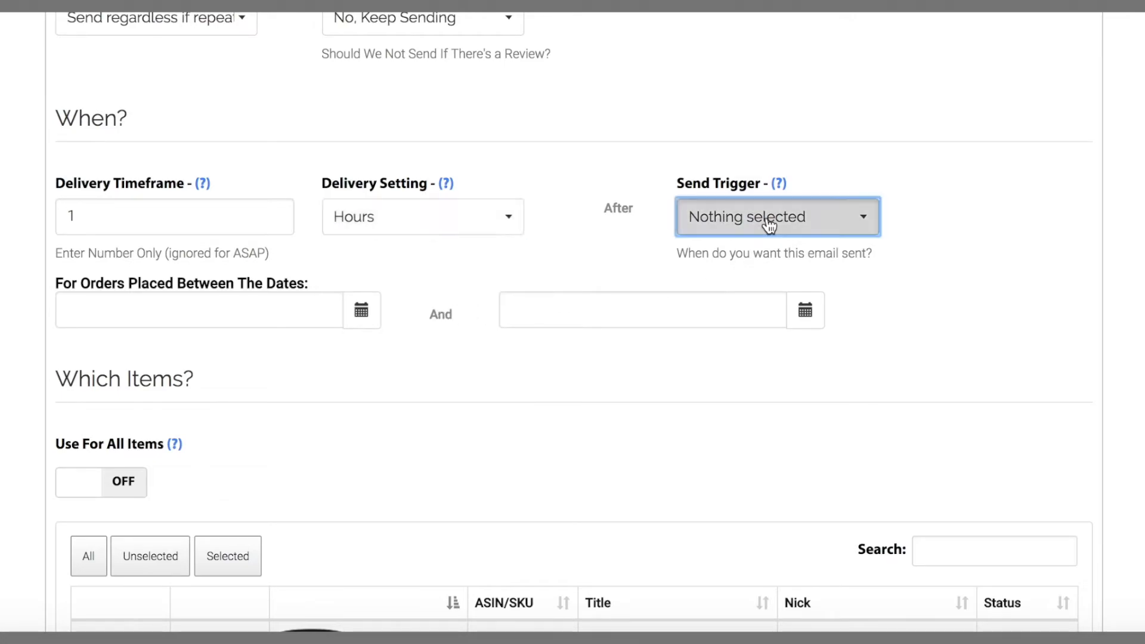
left_click(798, 283)
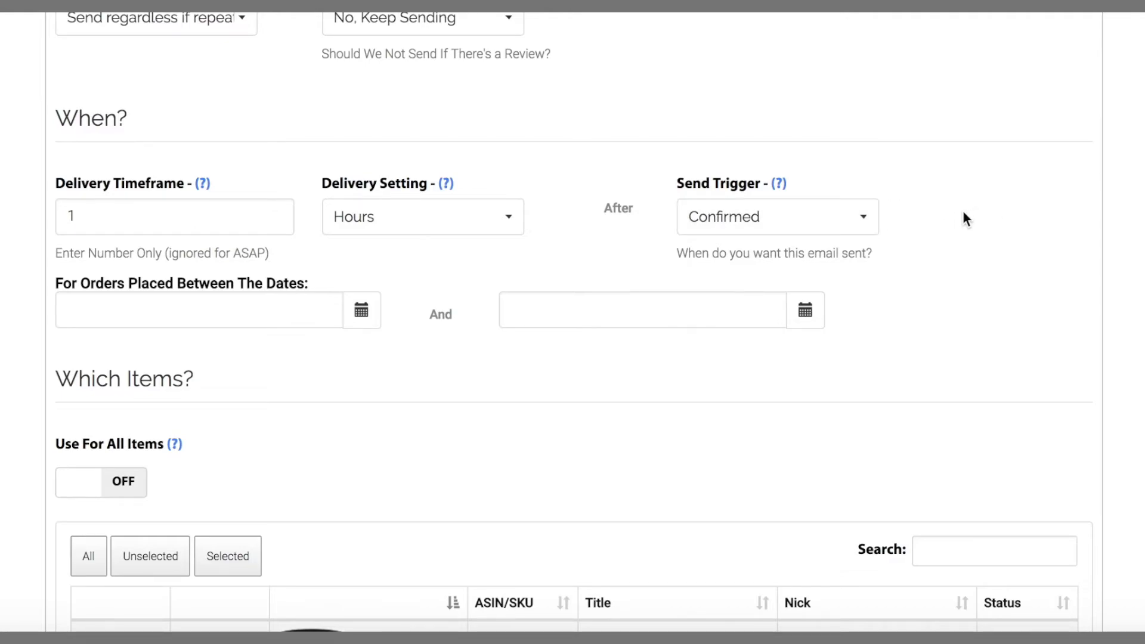
Look through the available Send Trigger options, including the review and seller feedback triggers, keeping Confirmed selected.
left_click(827, 217)
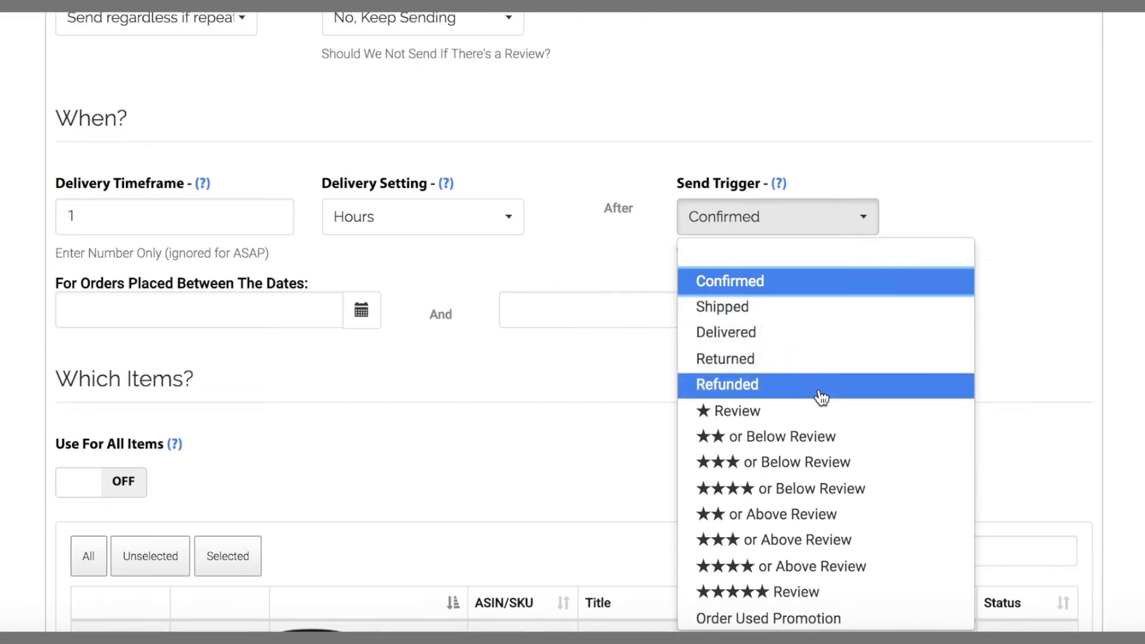
scroll(832, 422, "down", 1)
scroll(833, 423, "down", 2)
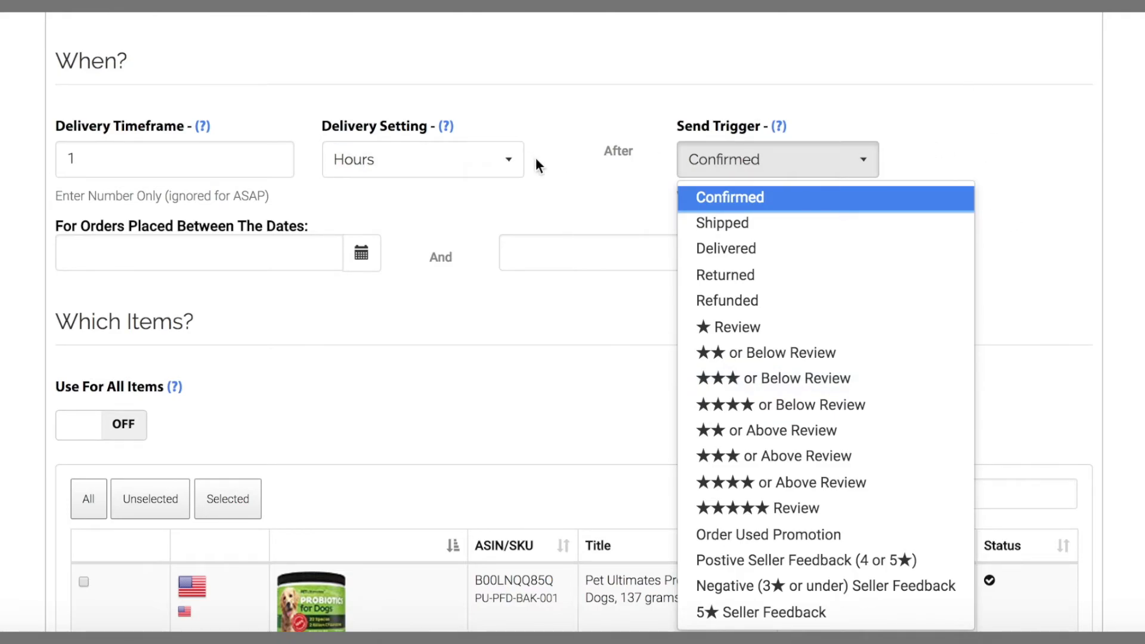
left_click(562, 192)
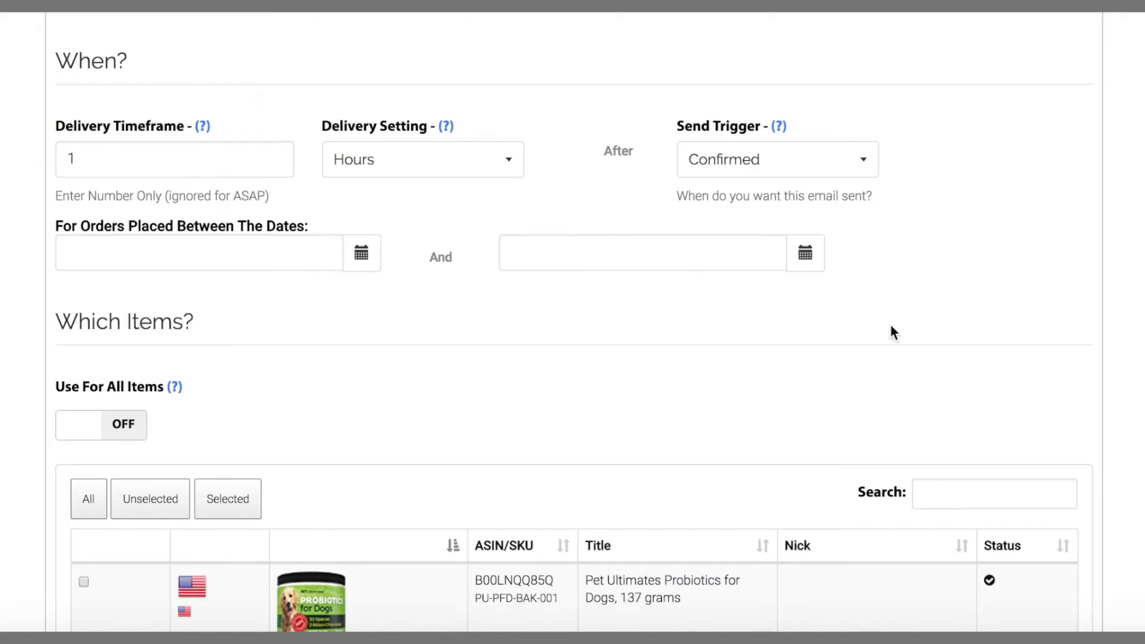
Set the start of the order date range to 31/07/2017 17:23.
scroll(889, 330, "up", 2)
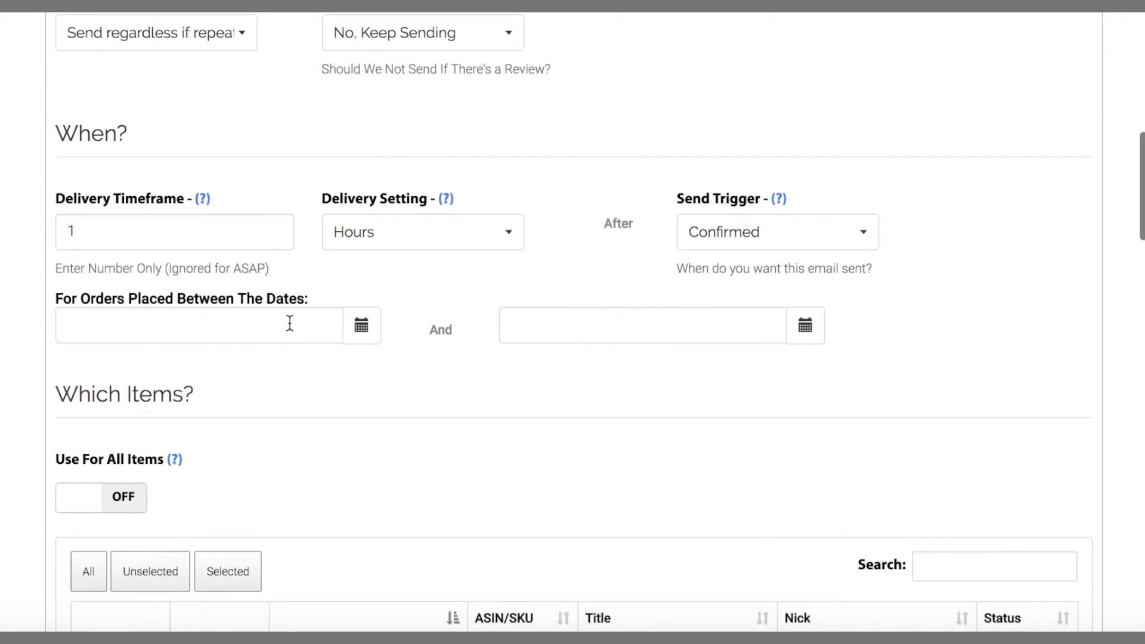
left_click(363, 329)
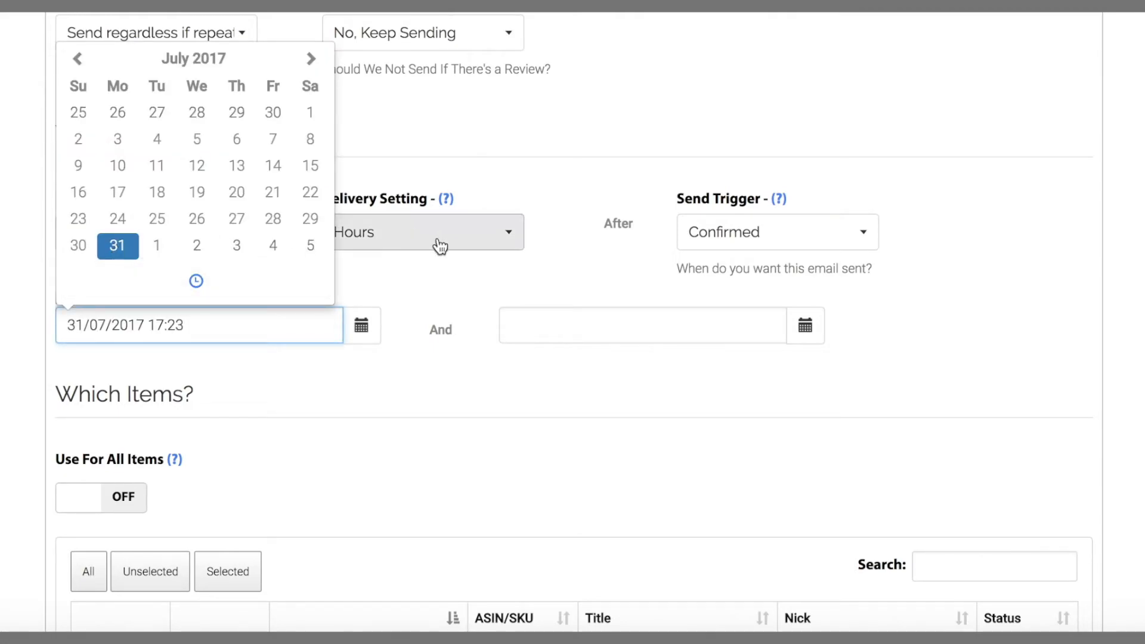
left_click(384, 283)
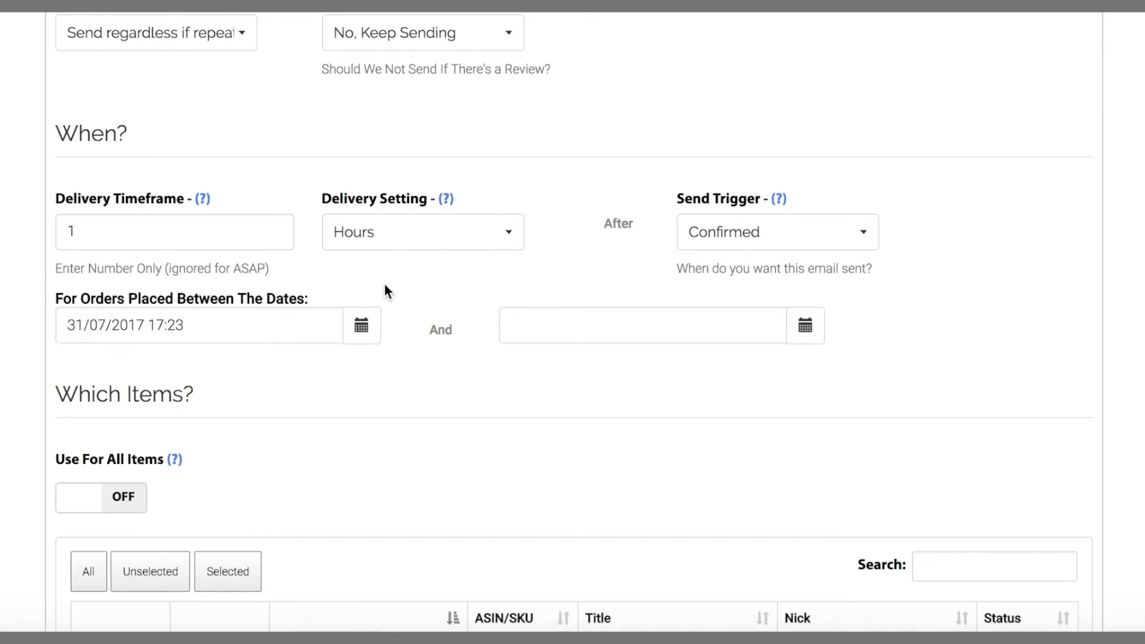
Turn on Use For All Items so the template applies to every product.
scroll(404, 311, "down", 1)
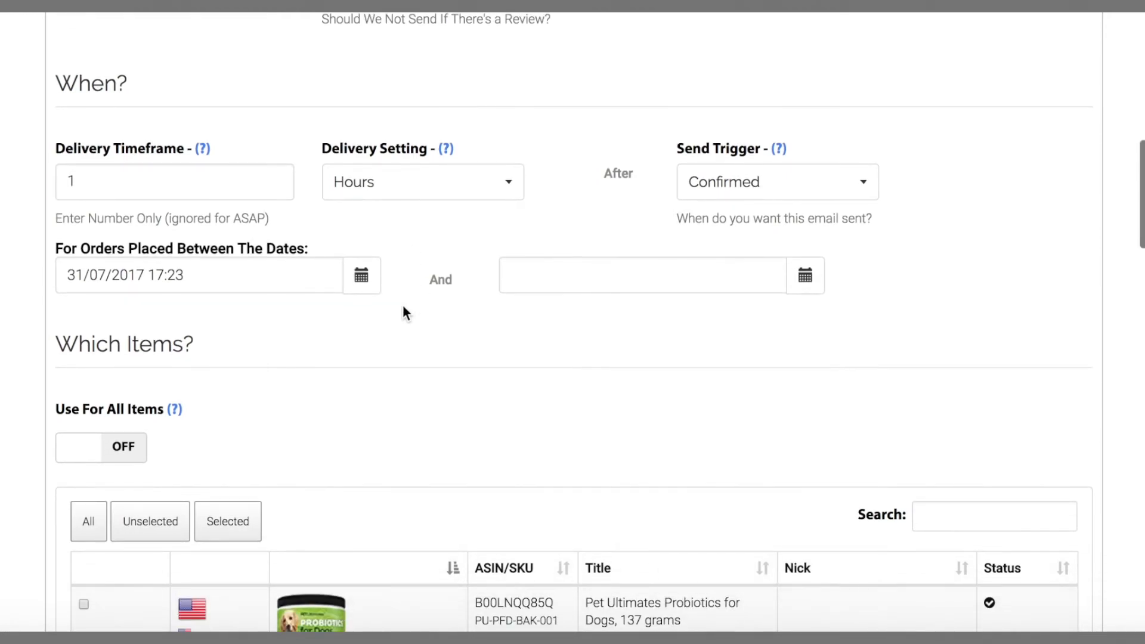
scroll(404, 306, "down", 4)
scroll(404, 313, "up", 1)
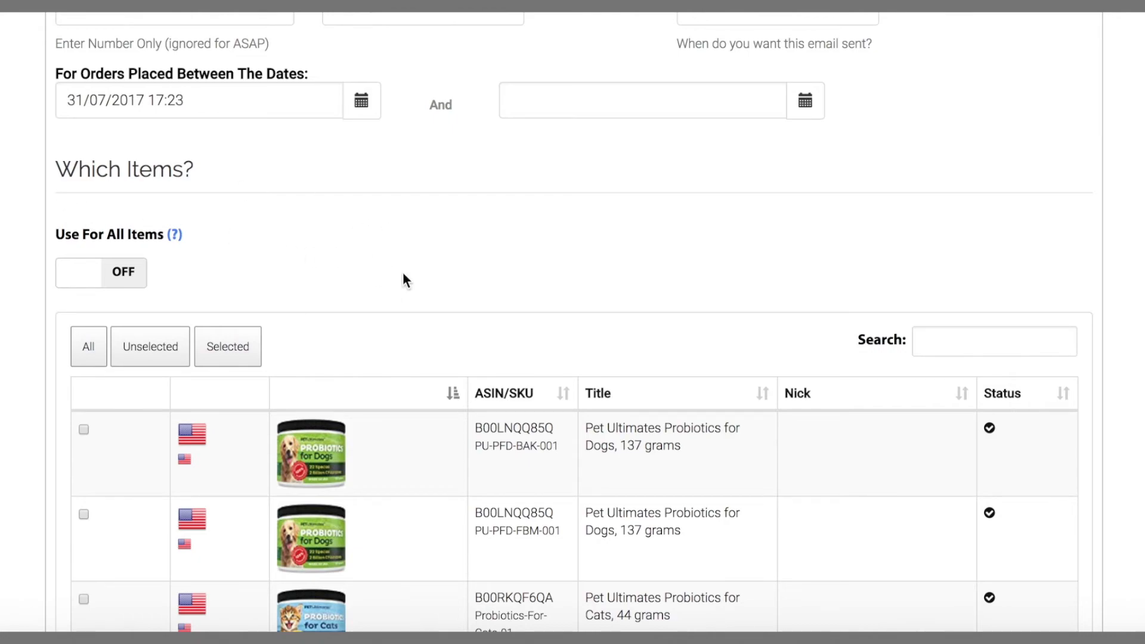
scroll(404, 275, "up", 1)
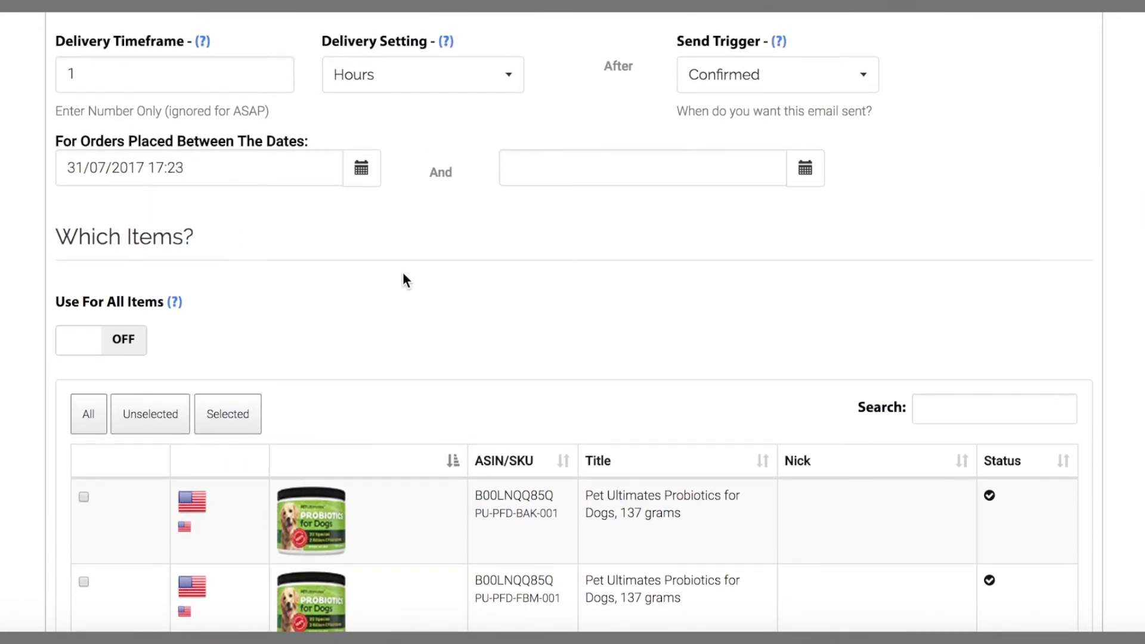
left_click(86, 353)
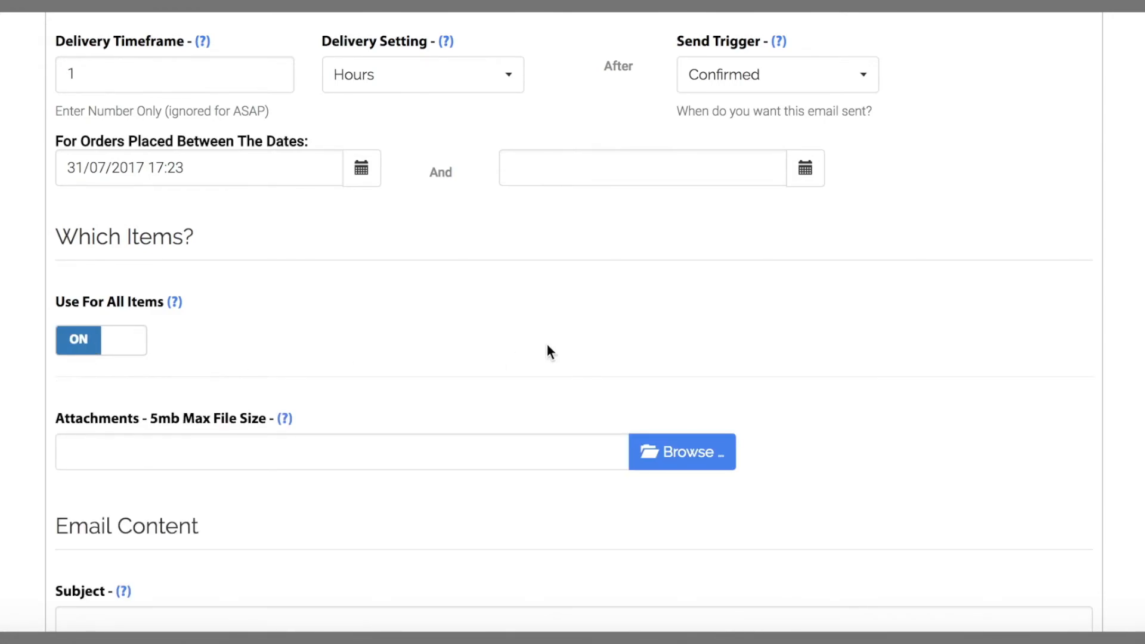
Review the template's settings, from the name and order filters through the timing, item and attachment sections.
scroll(547, 346, "up", 2)
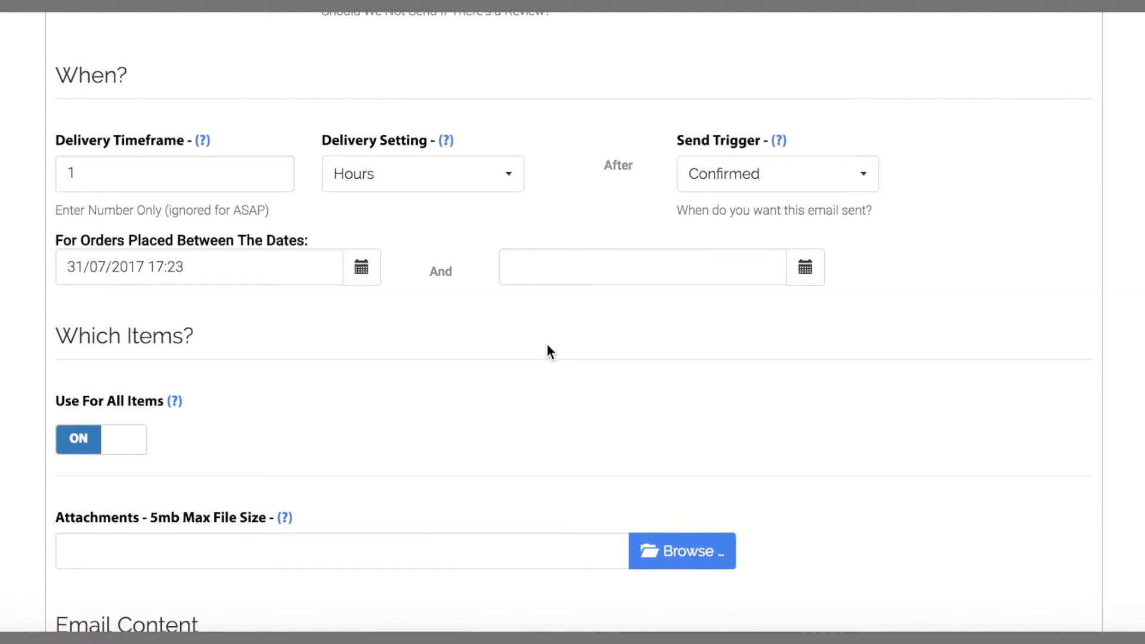
scroll(548, 346, "down", 4)
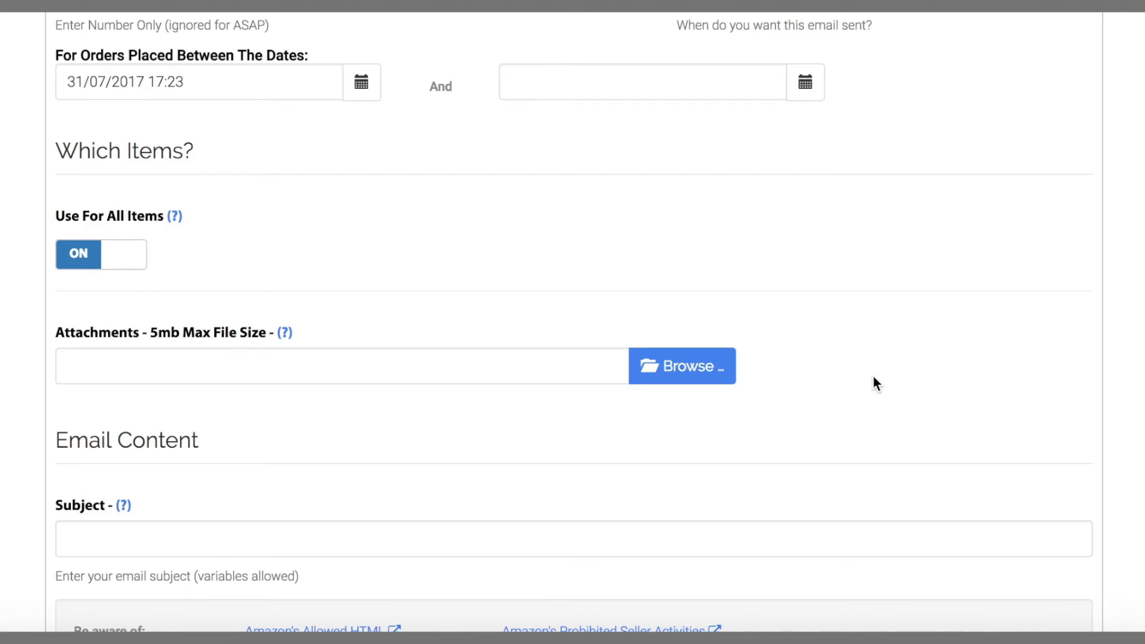
scroll(873, 376, "up", 12)
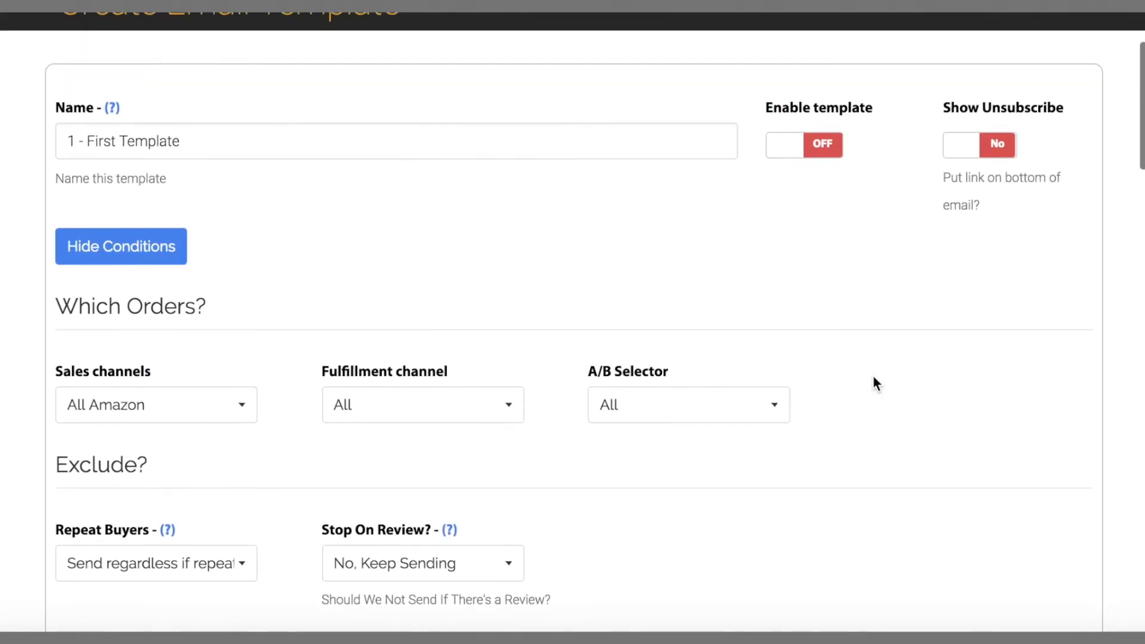
scroll(874, 382, "down", 1)
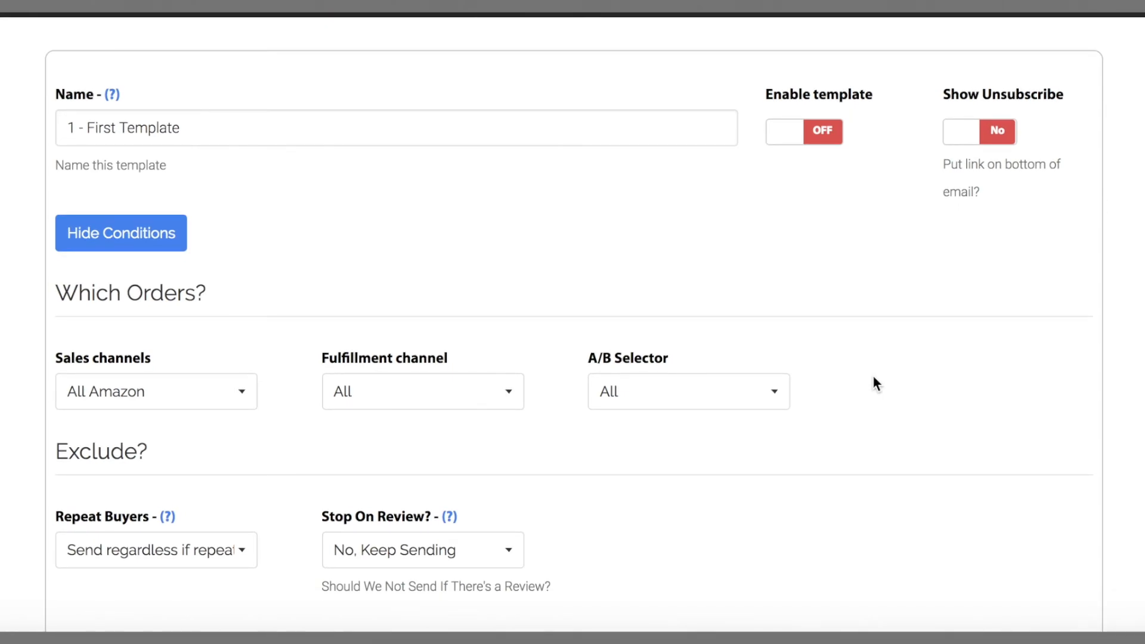
scroll(874, 382, "down", 5)
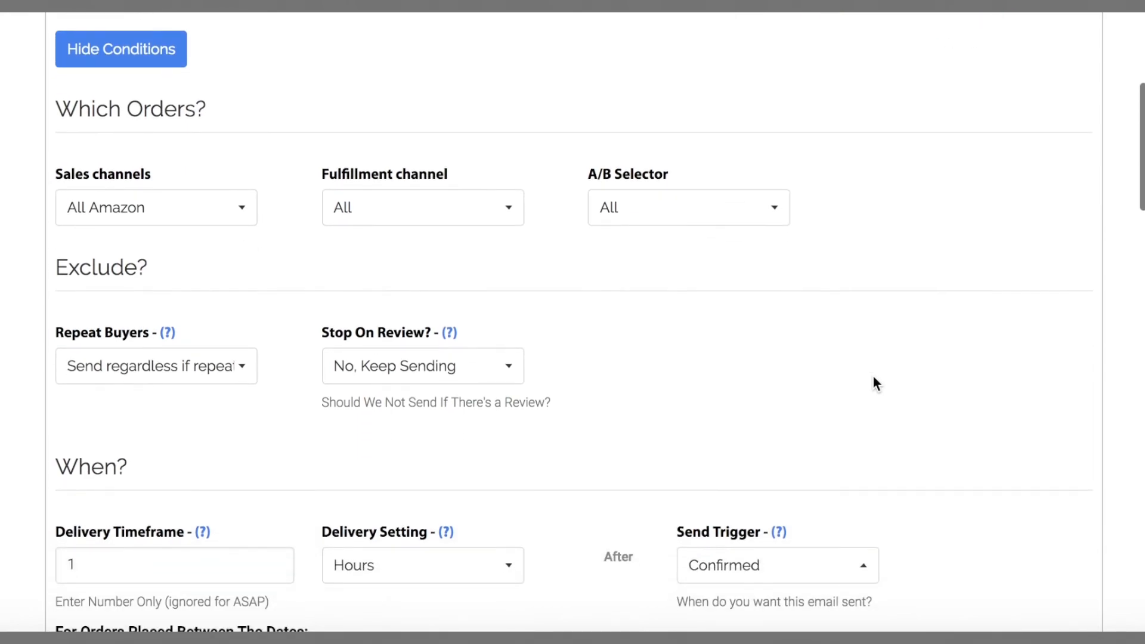
scroll(875, 382, "up", 1)
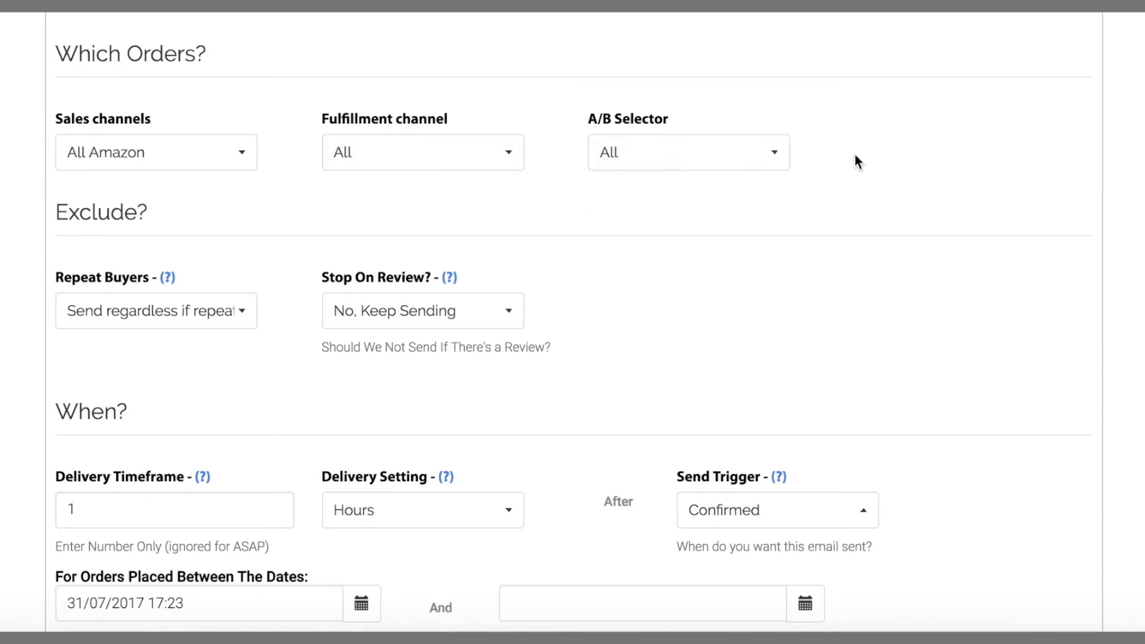
Set Stop On Review to only Stop on Any Review, removing the No, Keep Sending choice.
scroll(855, 158, "down", 2)
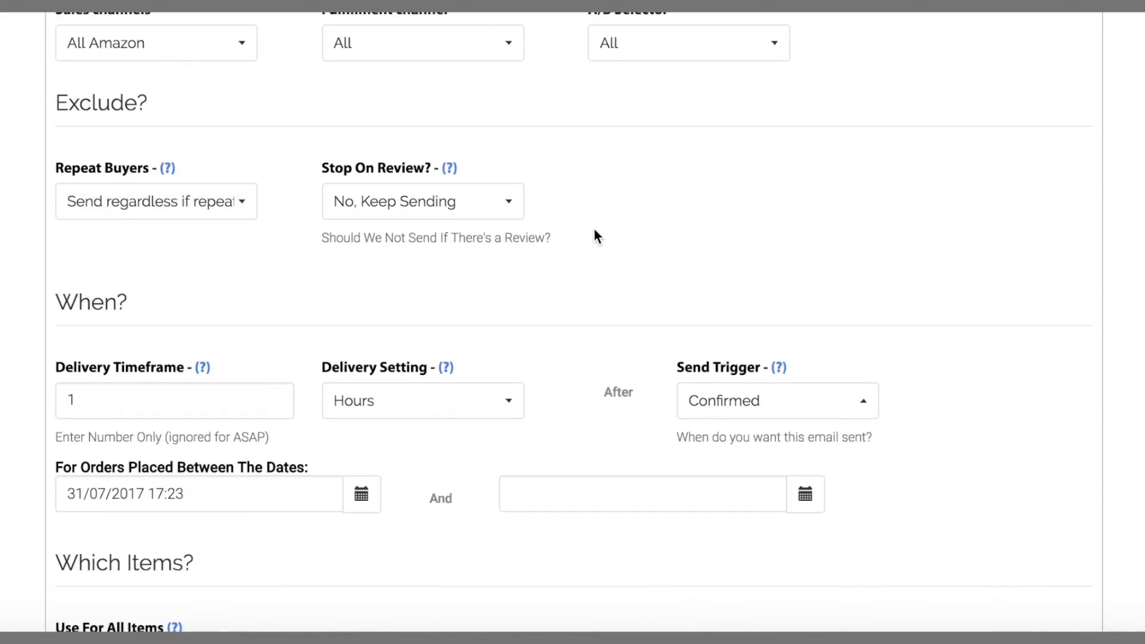
left_click(508, 203)
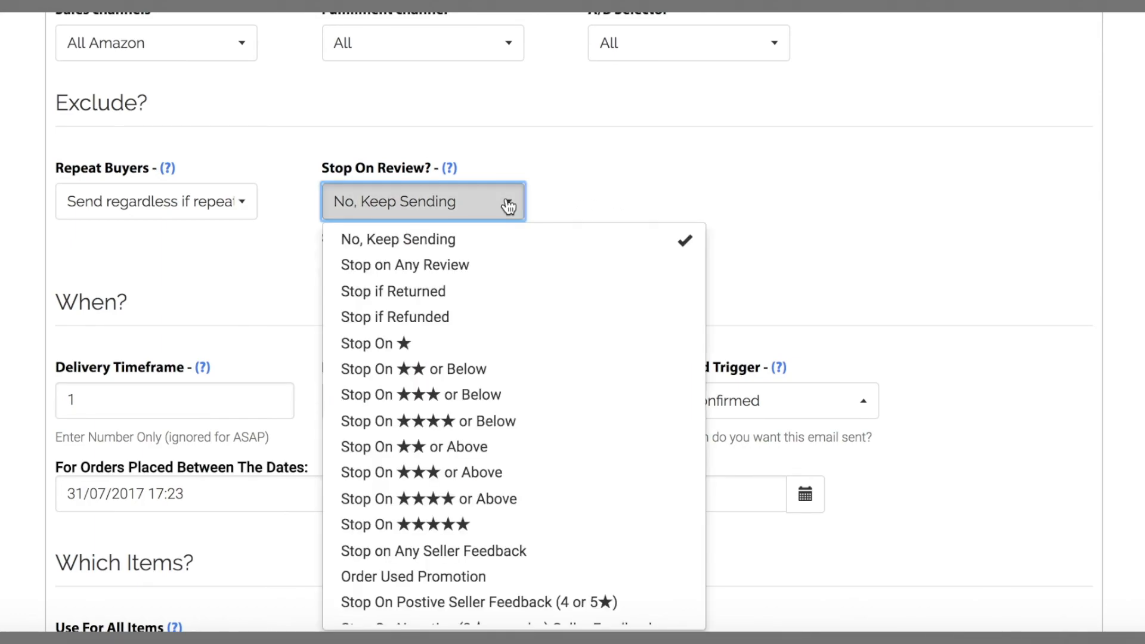
left_click(485, 270)
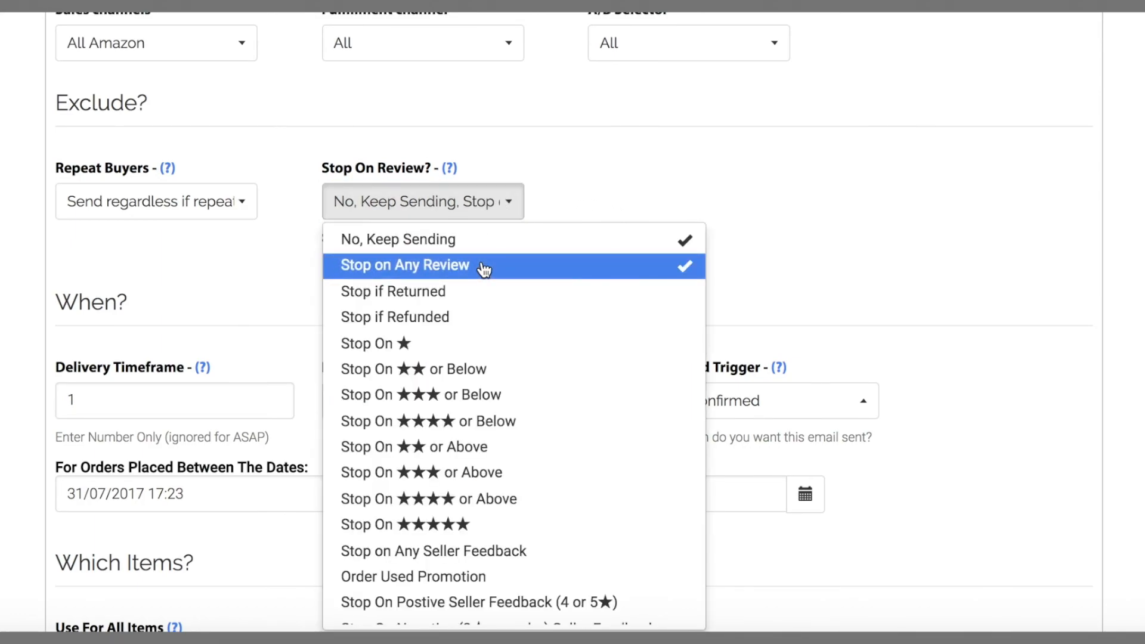
left_click(510, 247)
left_click(612, 181)
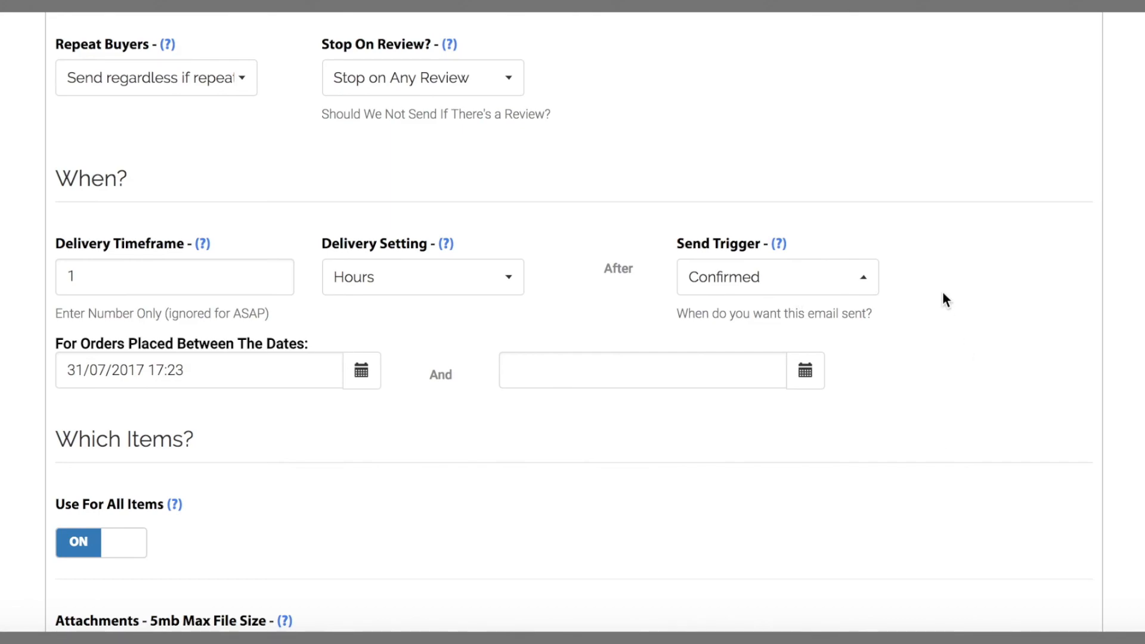
Review the timing, items, attachments and email subject and content sections, and recheck the template's conditions back up to its name.
scroll(942, 291, "down", 2)
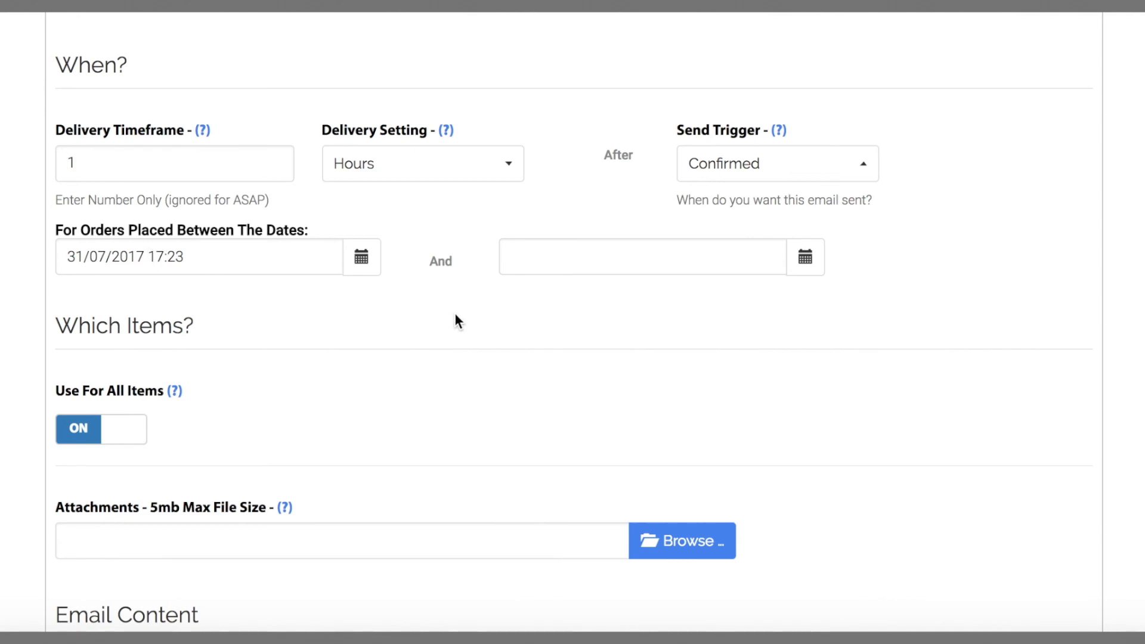
scroll(455, 313, "down", 2)
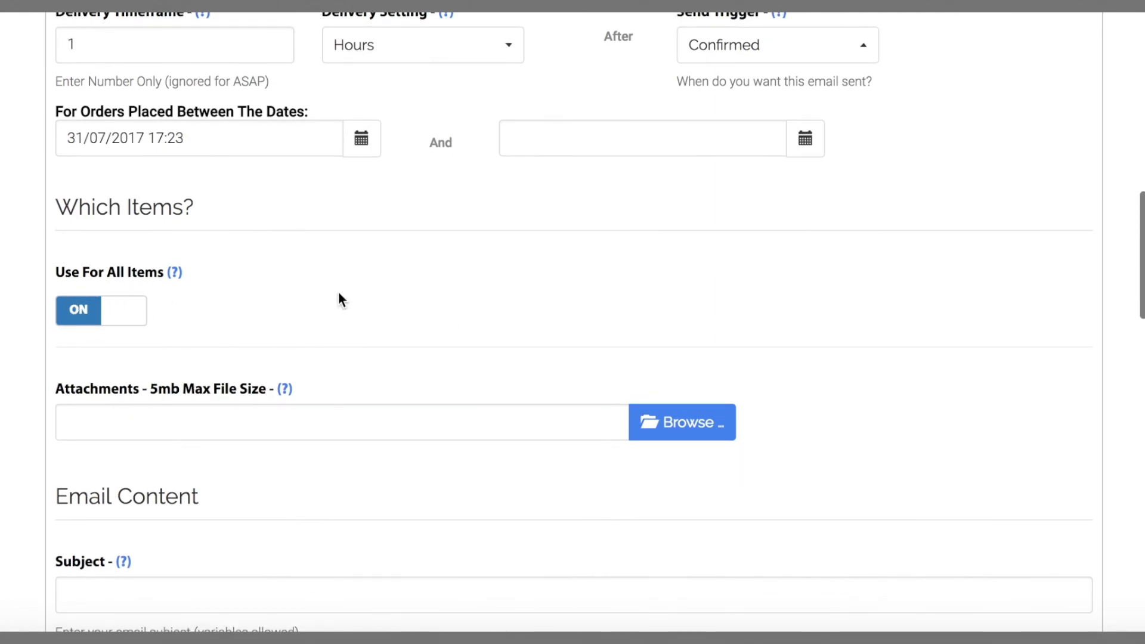
scroll(339, 293, "down", 2)
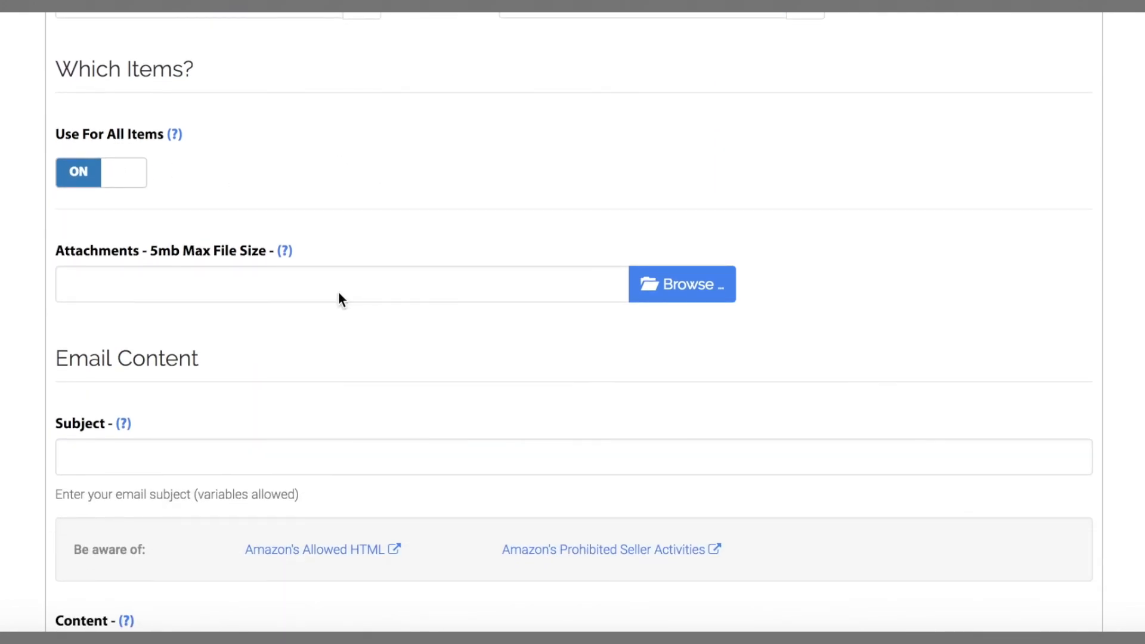
scroll(339, 294, "down", 2)
scroll(339, 293, "up", 1)
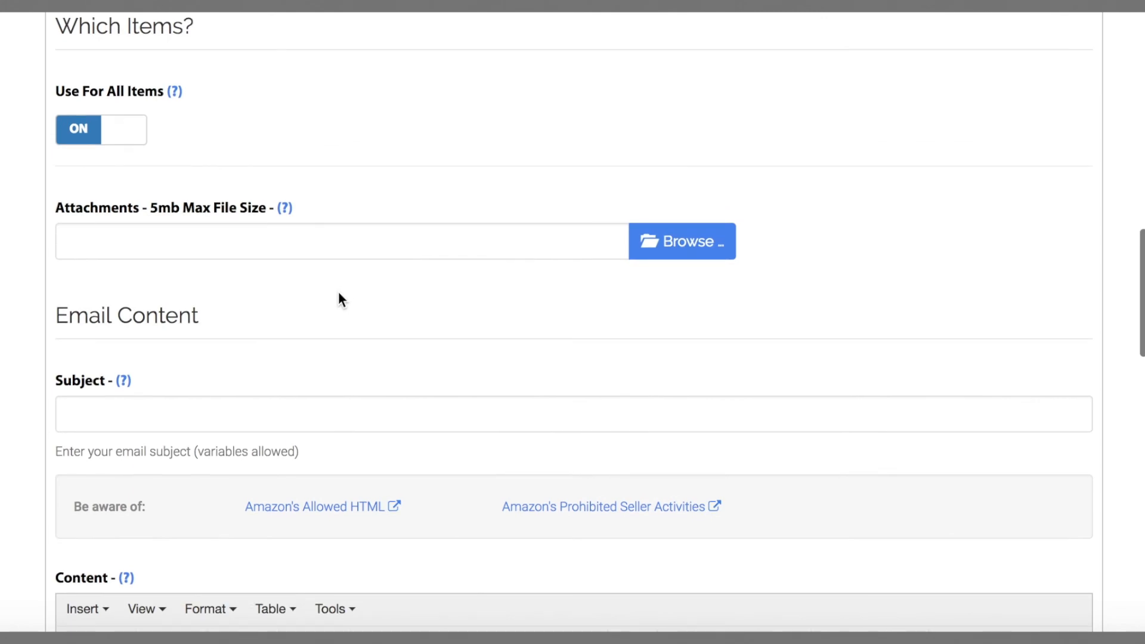
scroll(338, 294, "down", 2)
left_click(339, 291)
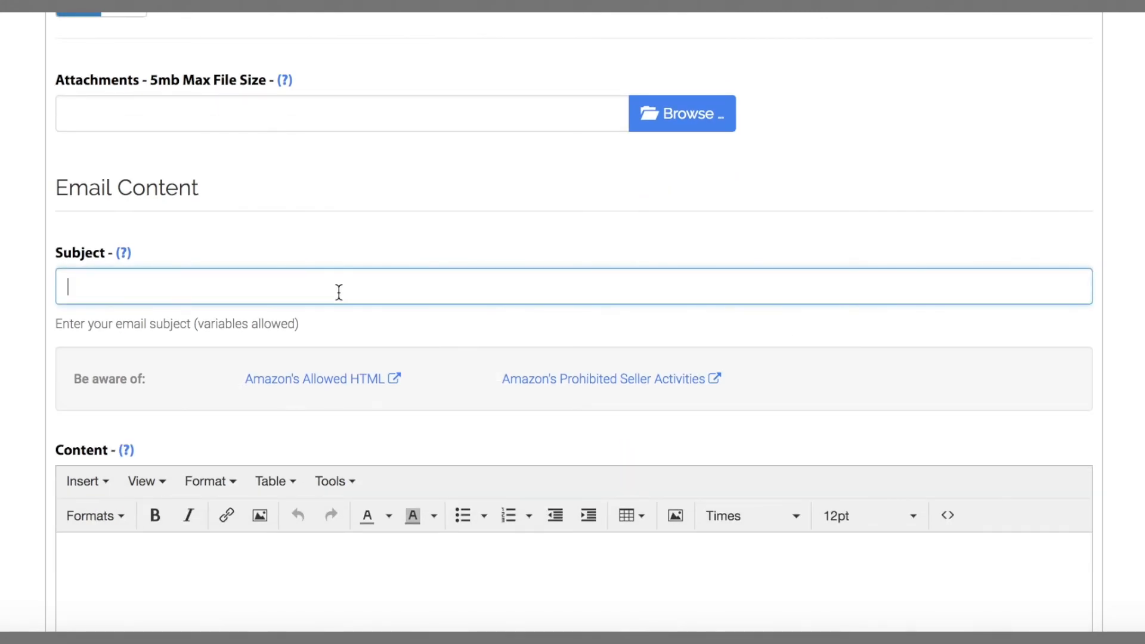
scroll(337, 293, "down", 3)
scroll(337, 173, "up", 2)
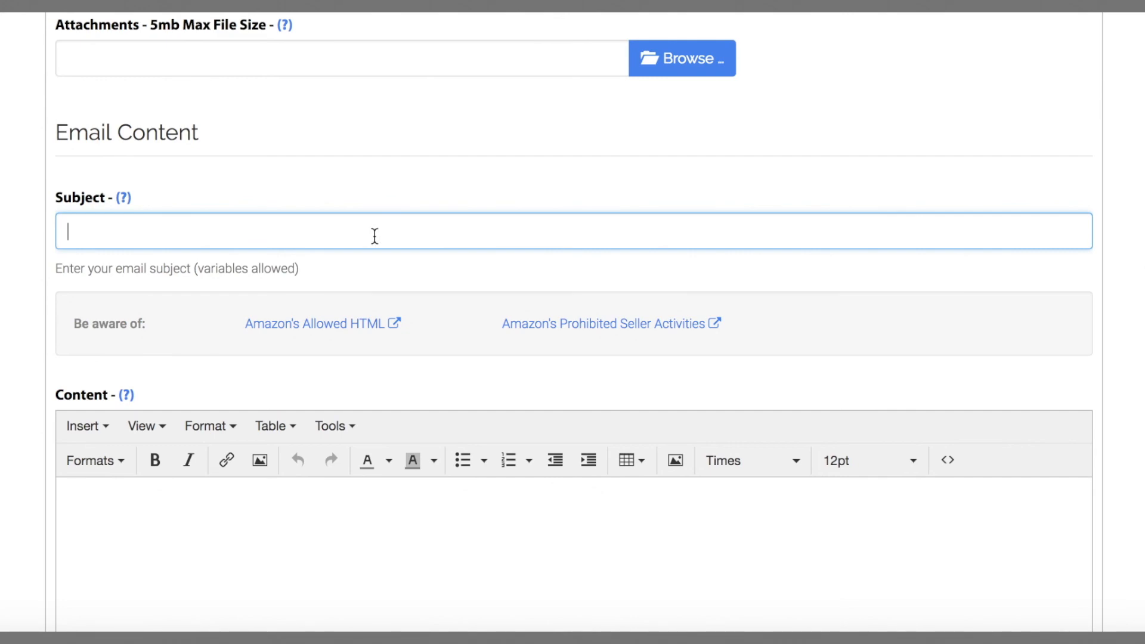
scroll(374, 236, "up", 7)
scroll(374, 236, "up", 8)
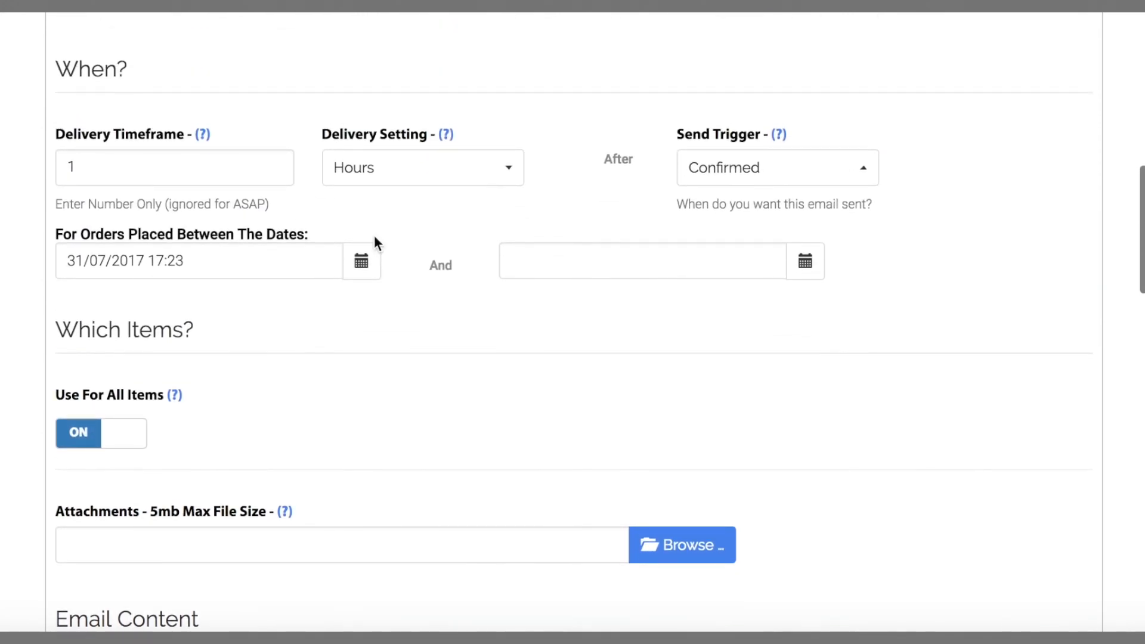
scroll(374, 239, "up", 3)
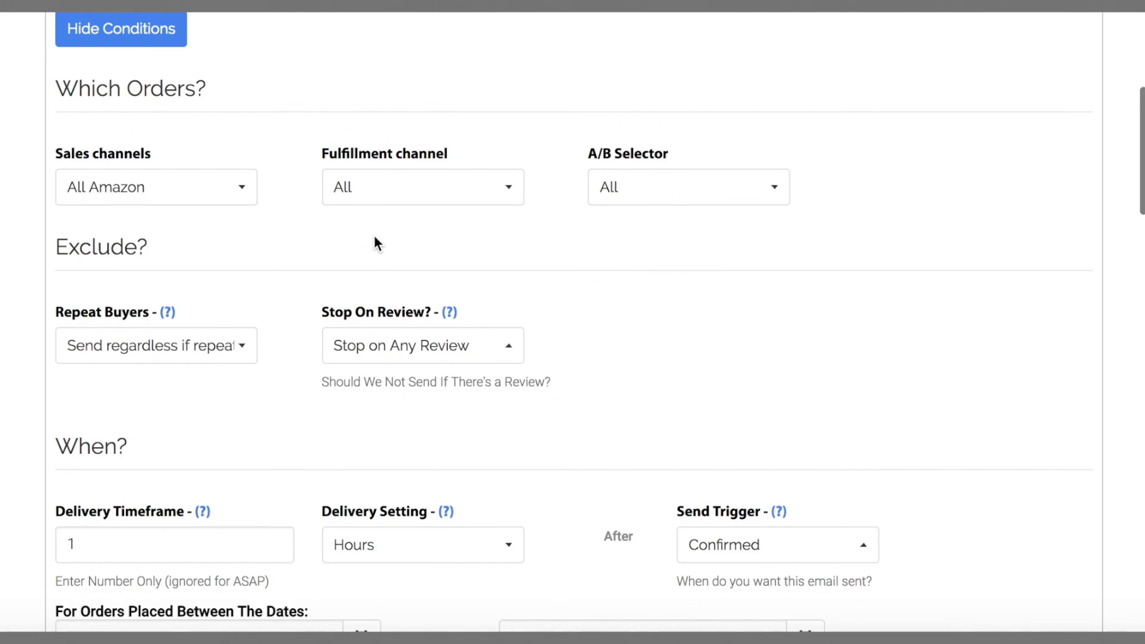
scroll(373, 235, "up", 1)
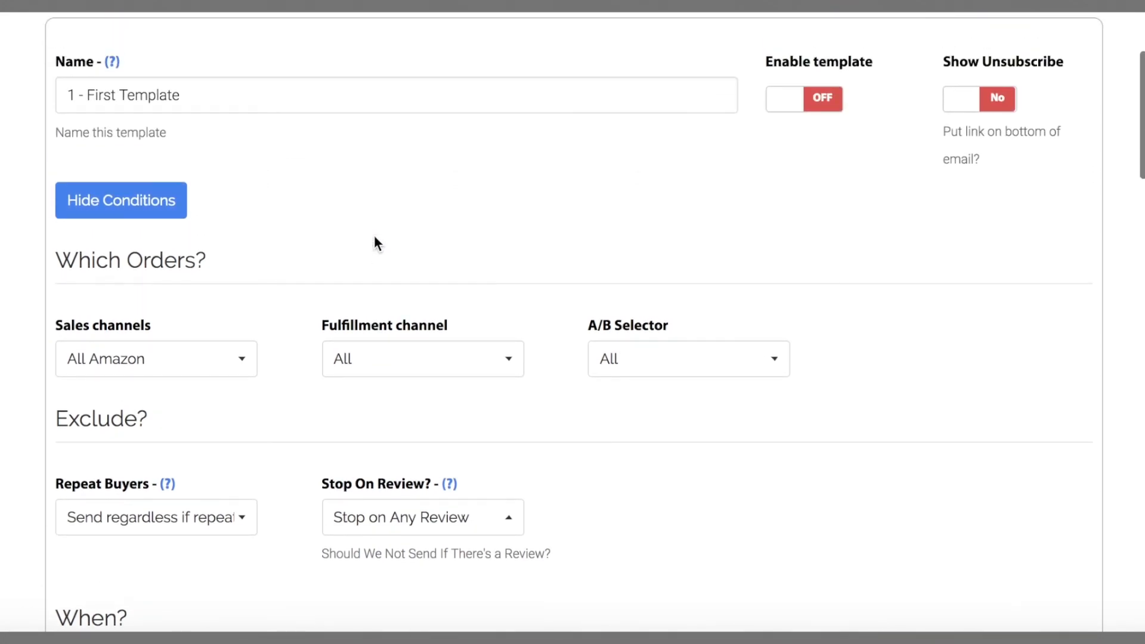